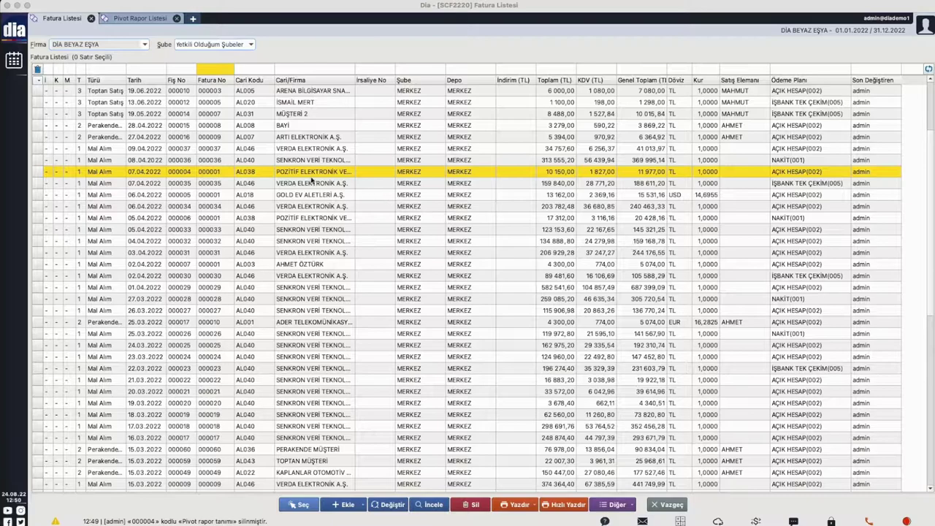
Transfer the invoice list to a new pivot report and save its definition with a description
left_click(146, 93)
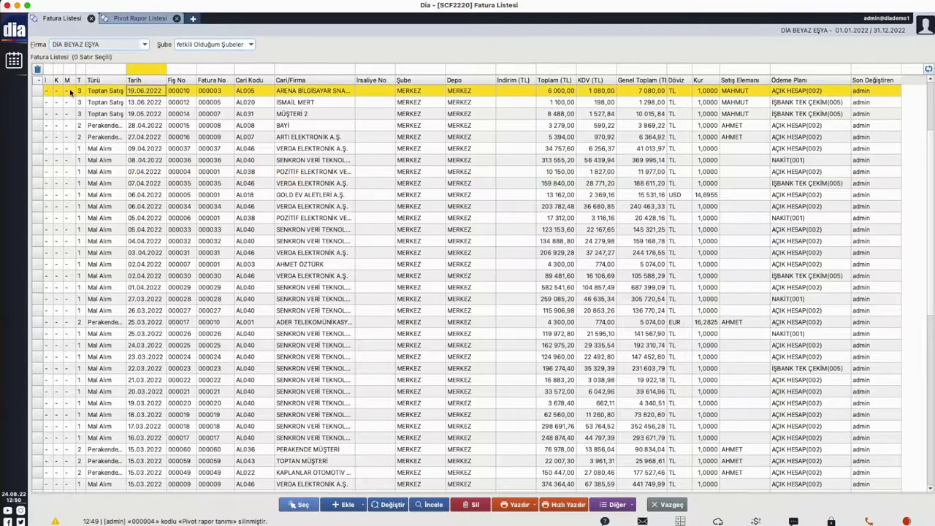
left_click(37, 80)
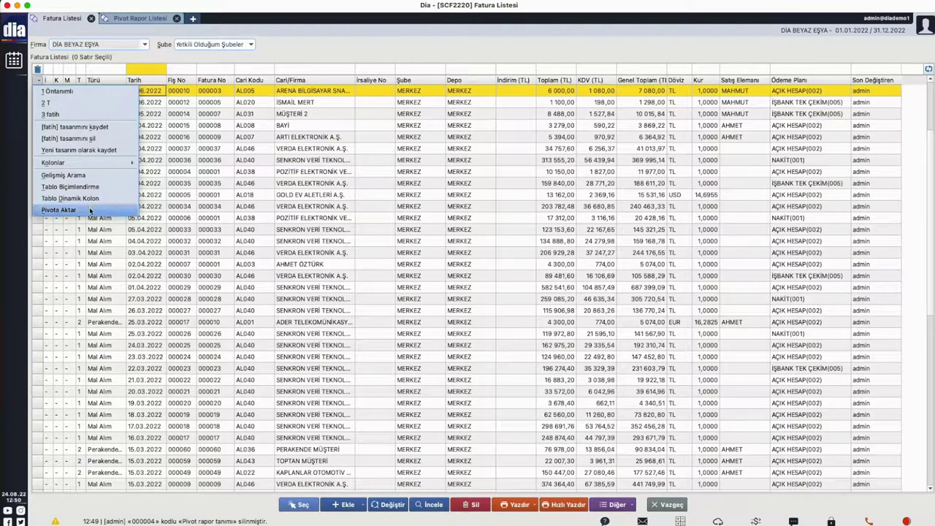
left_click(66, 210)
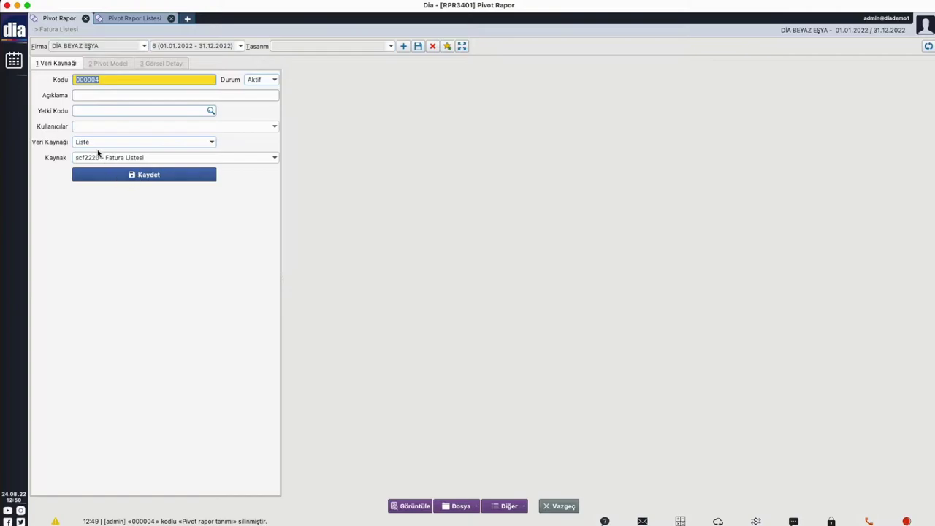
left_click(87, 95)
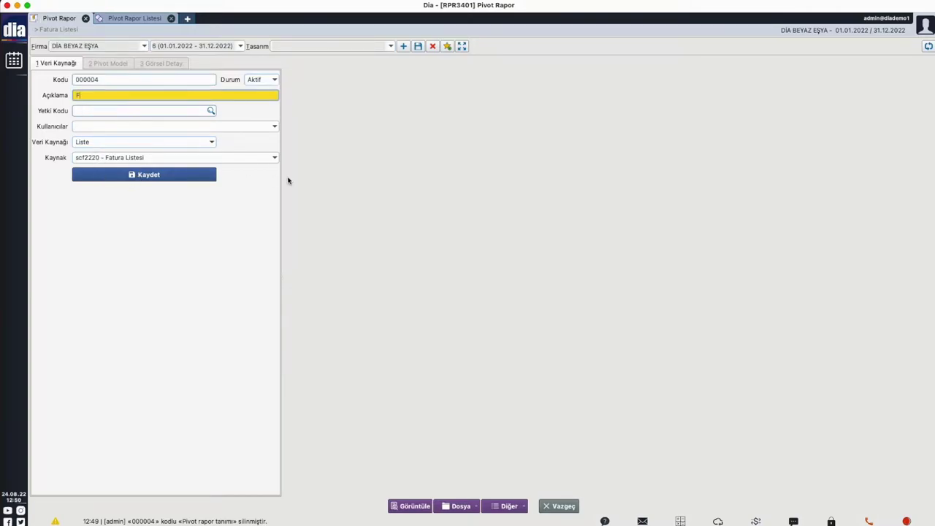
left_click(182, 174)
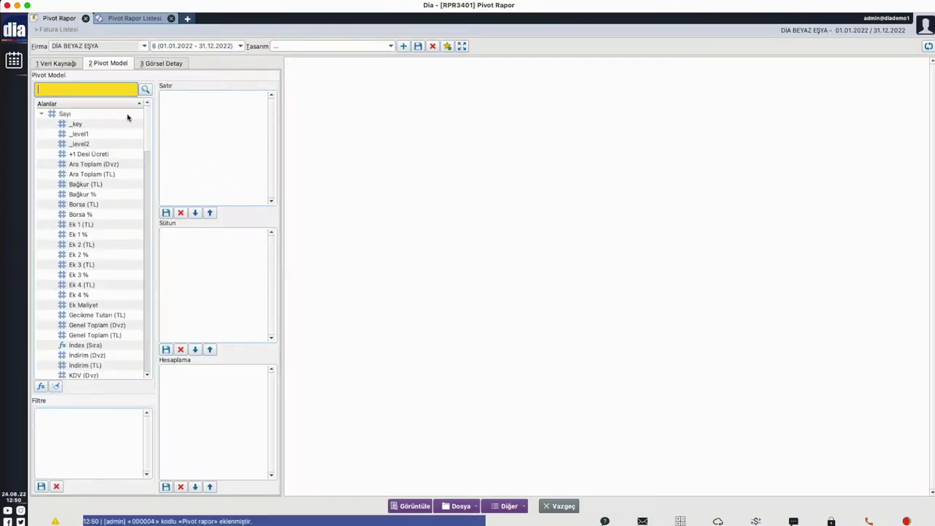
Find the Tarih field among the pivot model's available fields and add it to the Satır area
scroll(94, 234, "down", 15)
scroll(115, 232, "up", 15)
scroll(89, 193, "down", 12)
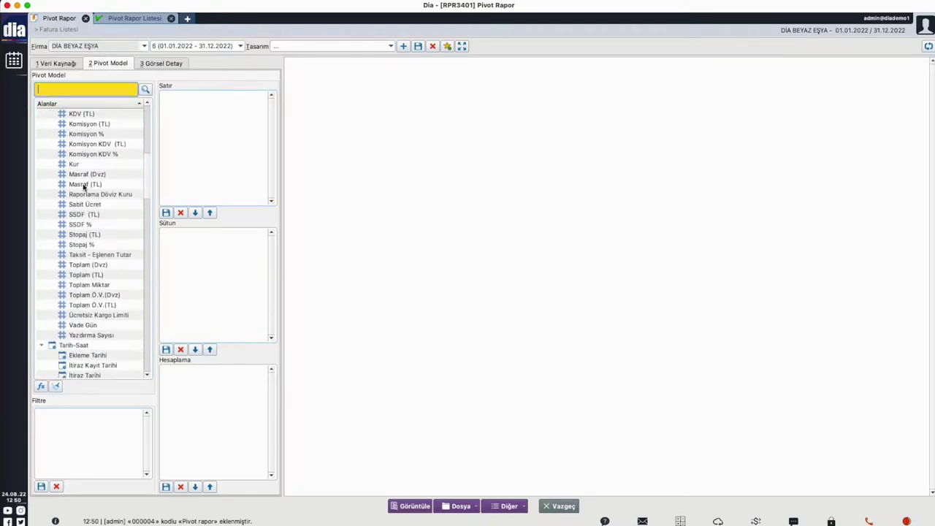
scroll(81, 282, "down", 10)
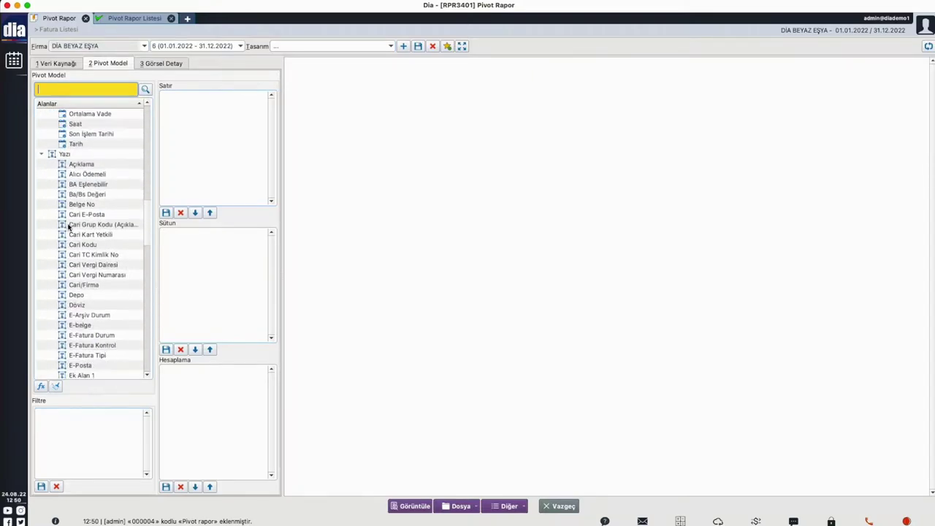
scroll(83, 243, "up", 15)
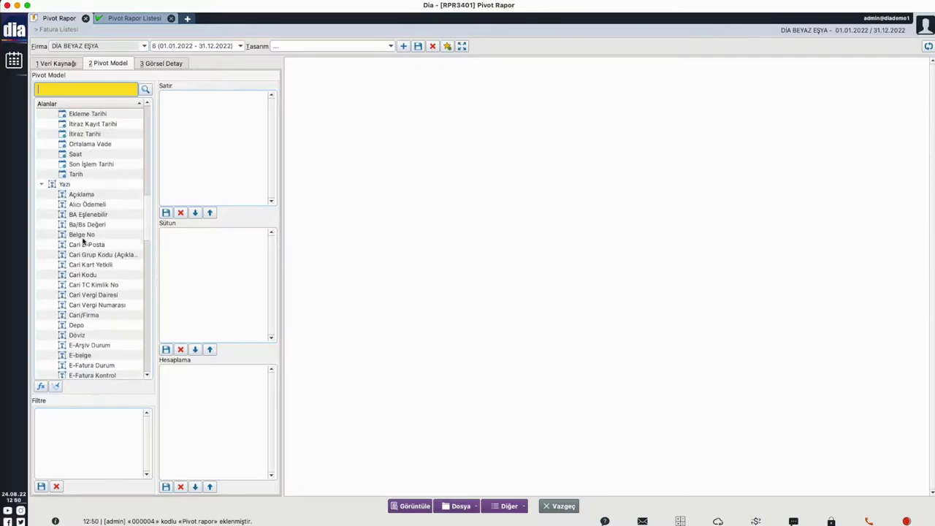
scroll(88, 223, "up", 2)
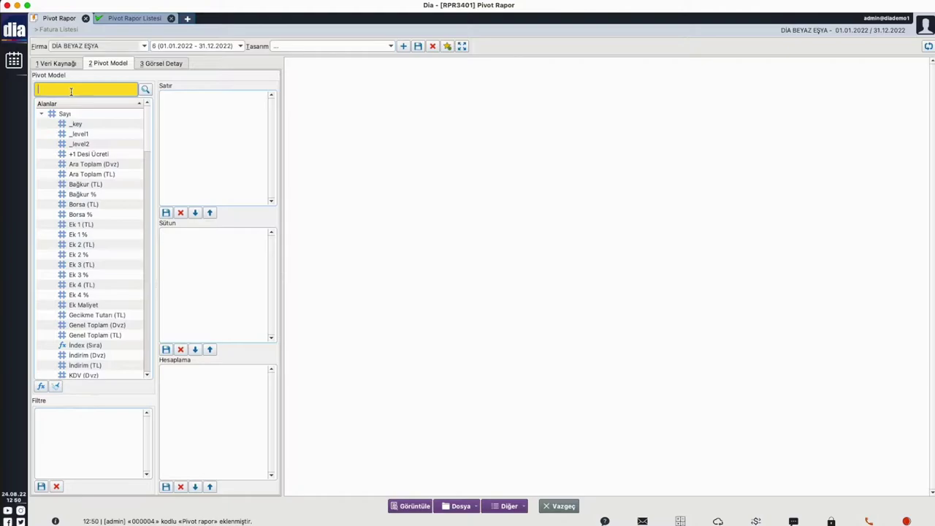
type("Tarih")
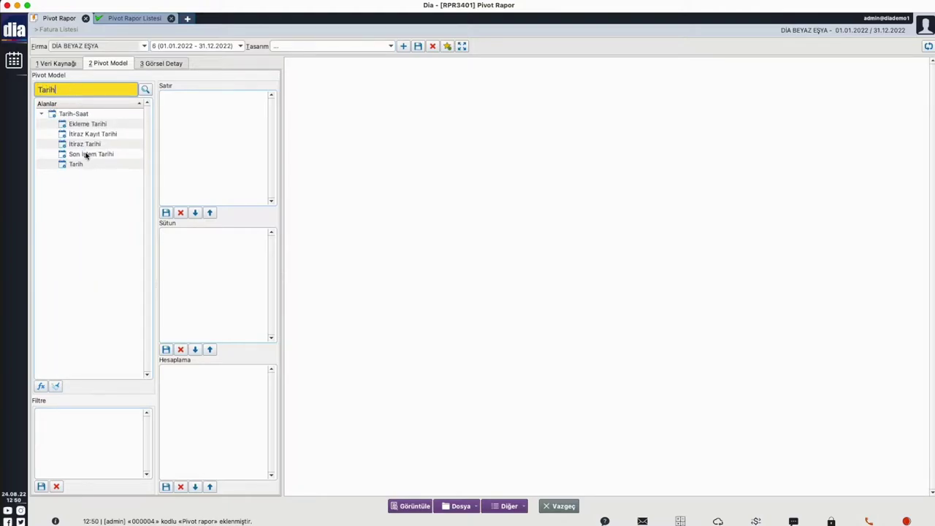
left_click_drag(75, 165, 201, 137)
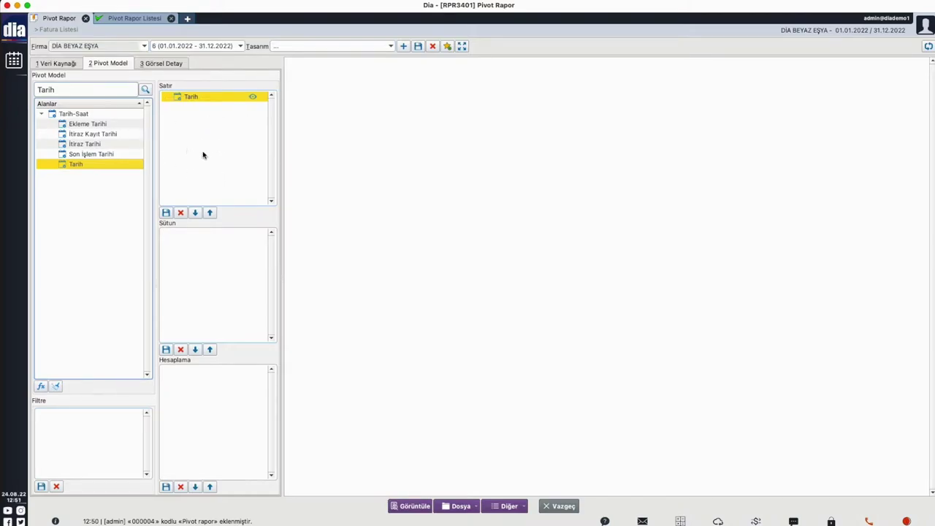
Find the Cari/Firma field and add it to the Satır area below Tarih
double_click(79, 91)
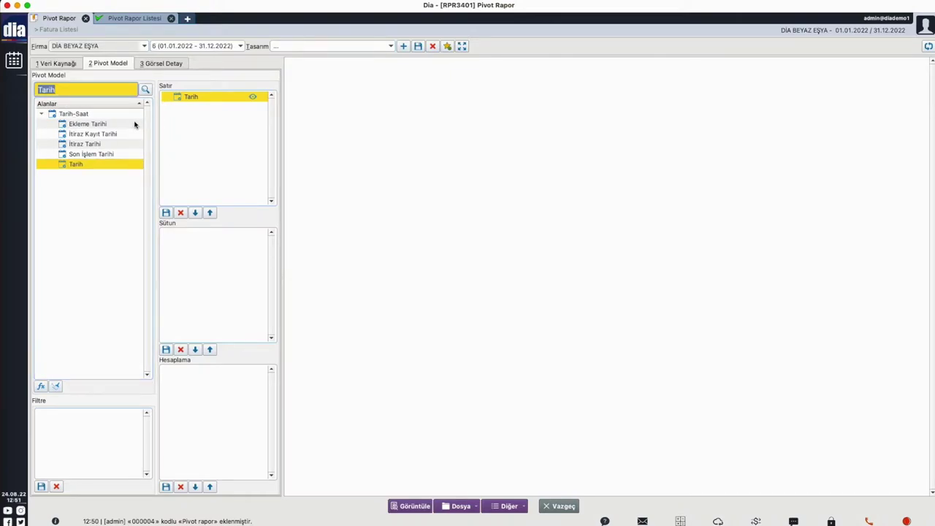
type("Cari")
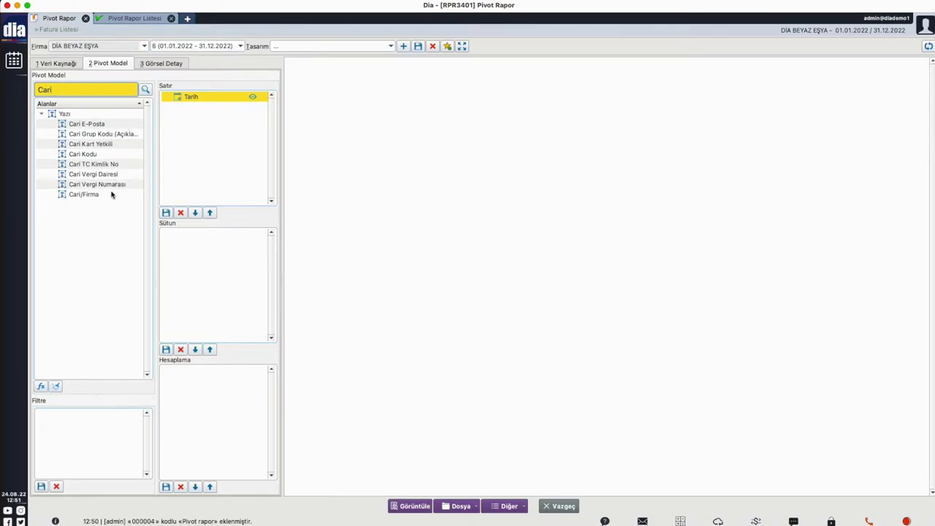
left_click_drag(93, 196, 253, 191)
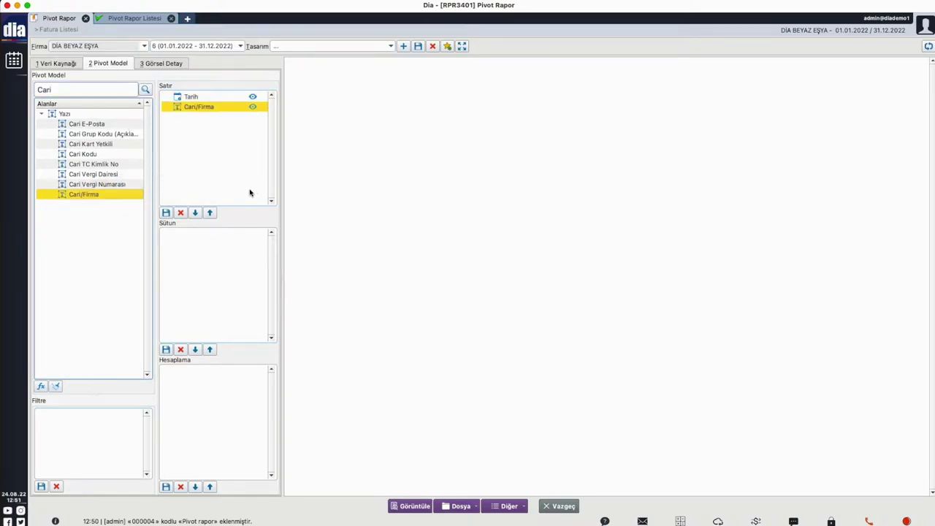
Add the Genel Toplam (TL) field to the Hesaplama area and generate the pivot report
double_click(71, 88)
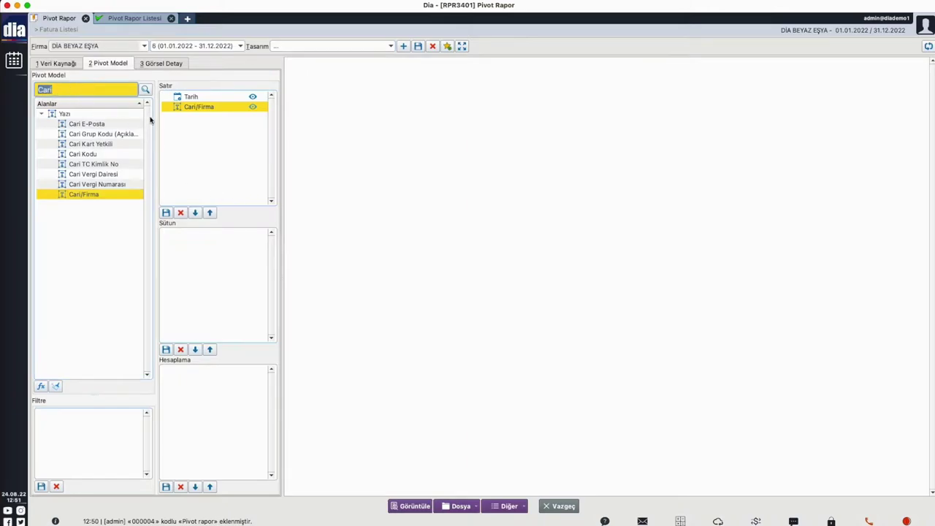
key("BackSpace")
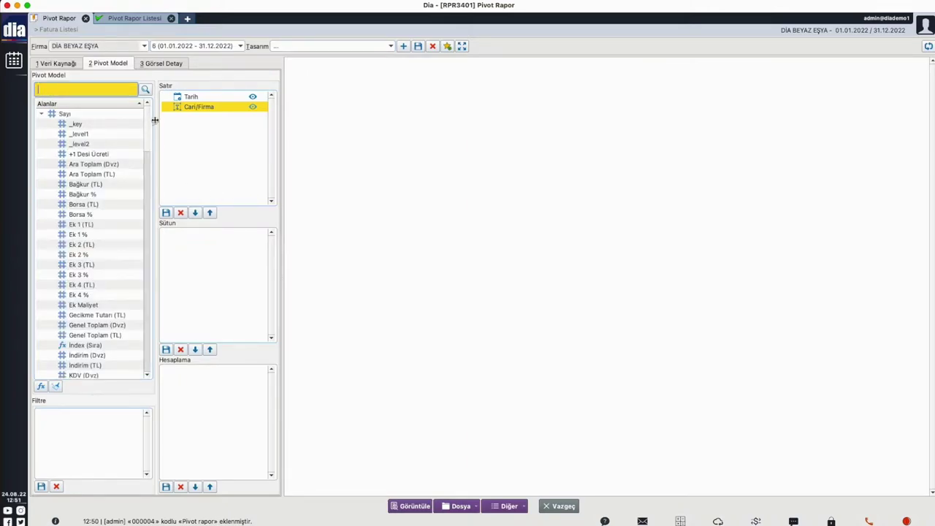
type("genel")
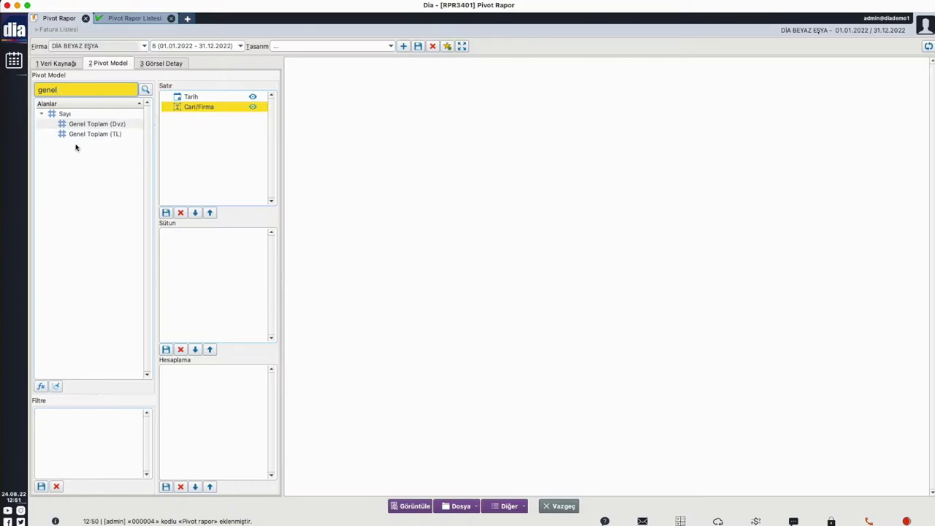
left_click_drag(113, 138, 238, 375)
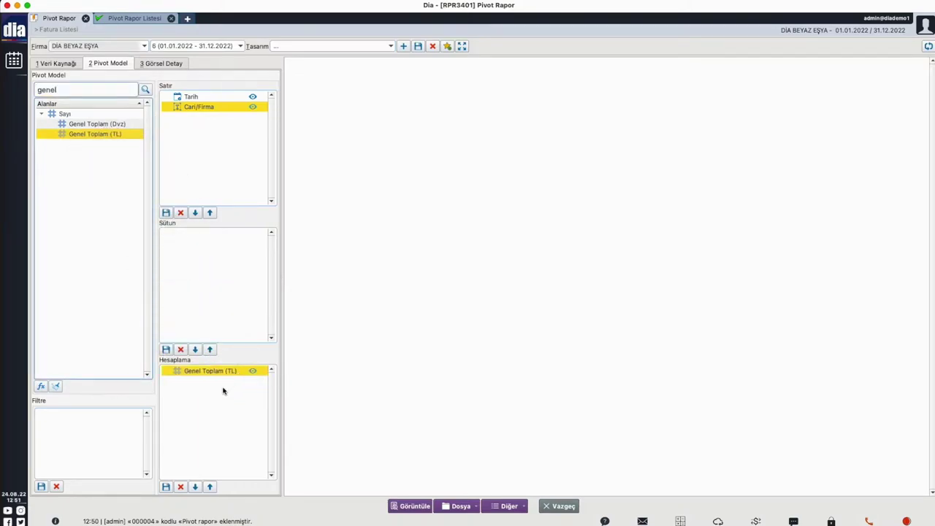
left_click(414, 506)
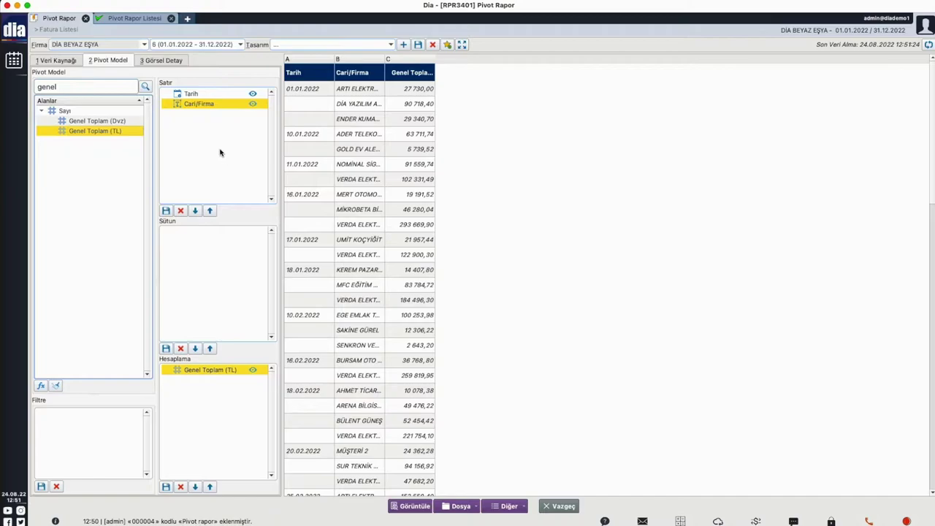
Set the Cari/Firma row field's width to 300 and apply it to the report
left_click(198, 95)
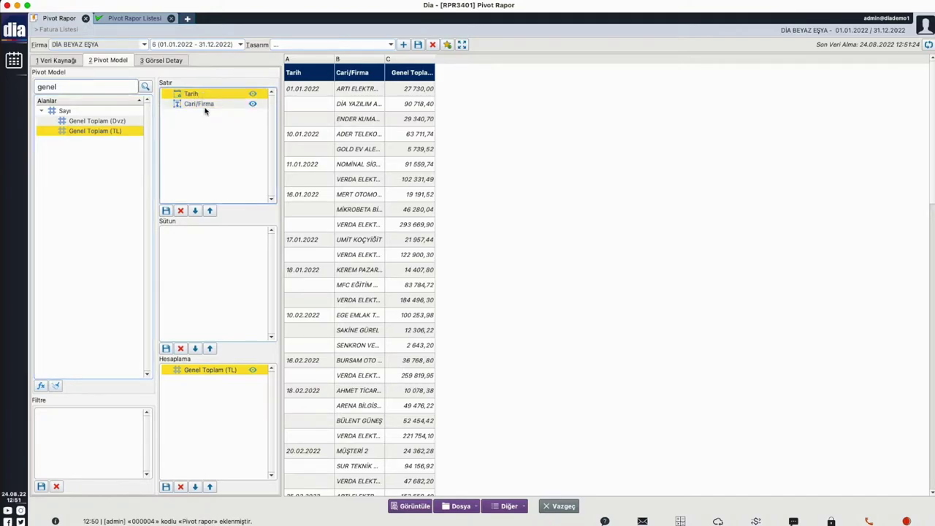
double_click(208, 108)
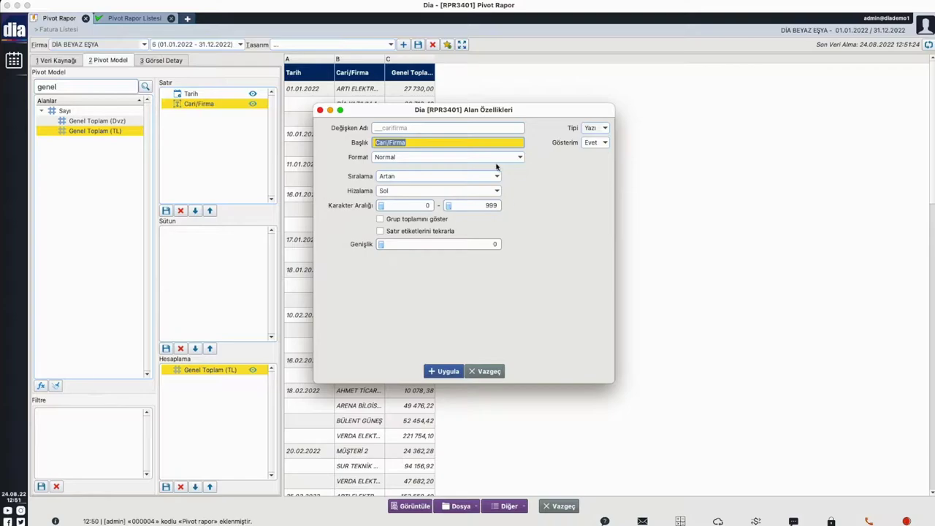
left_click(468, 243)
type("300")
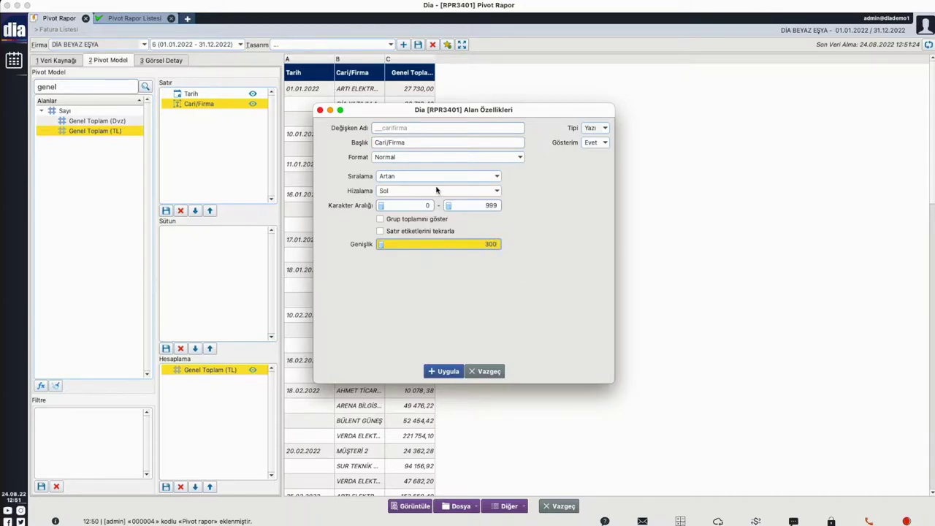
left_click(443, 371)
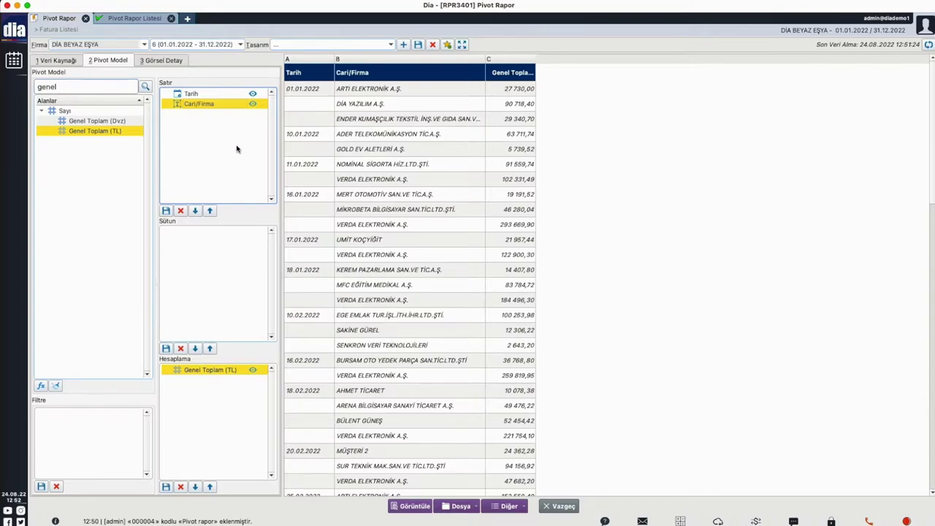
Set the Tarih row field's Gösterim option to Hayır, apply it and refresh the pivot report
double_click(186, 94)
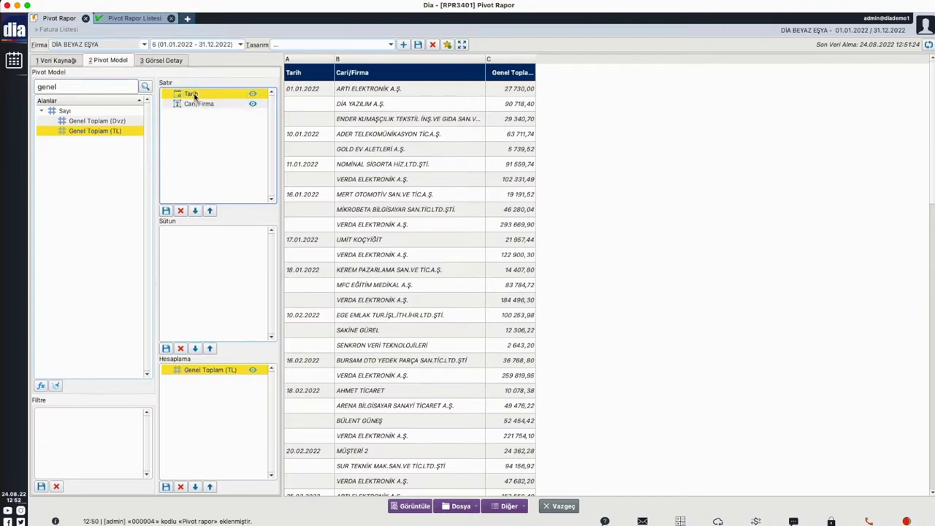
left_click_drag(463, 114, 485, 113)
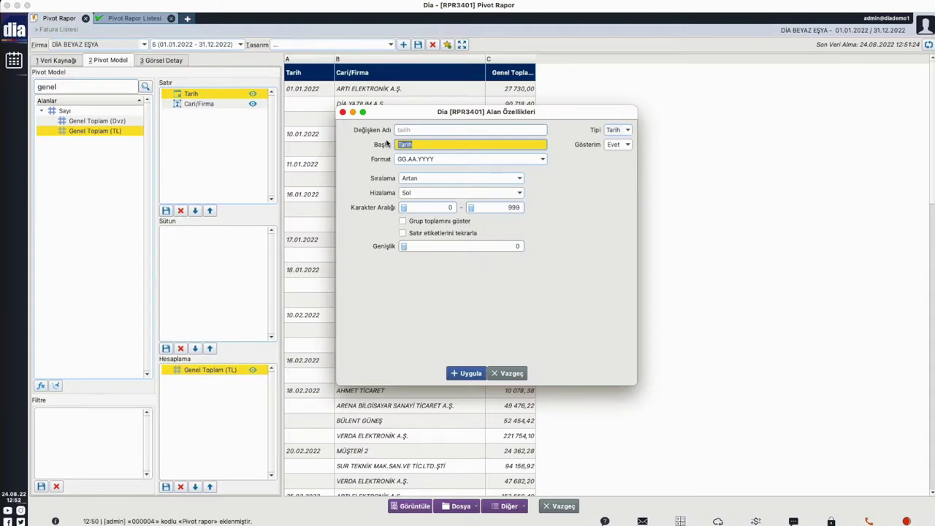
left_click(624, 149)
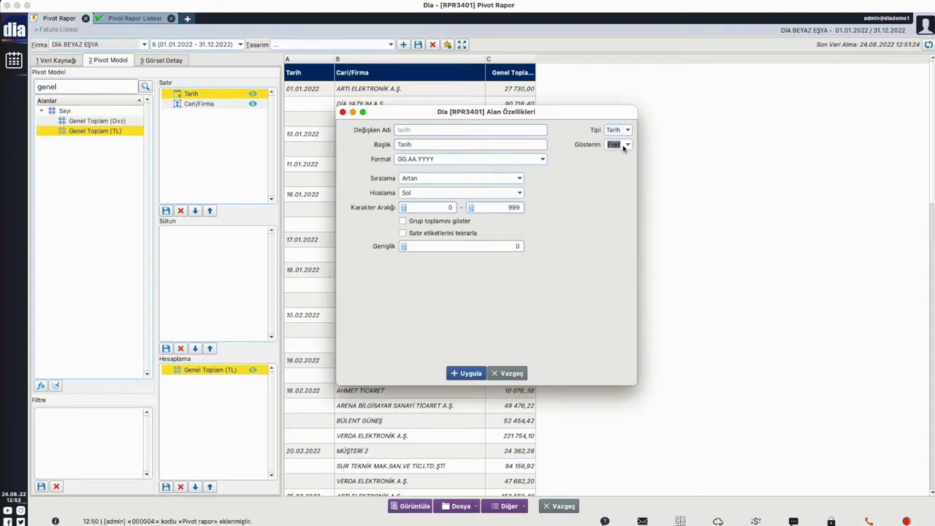
left_click(631, 144)
left_click(617, 162)
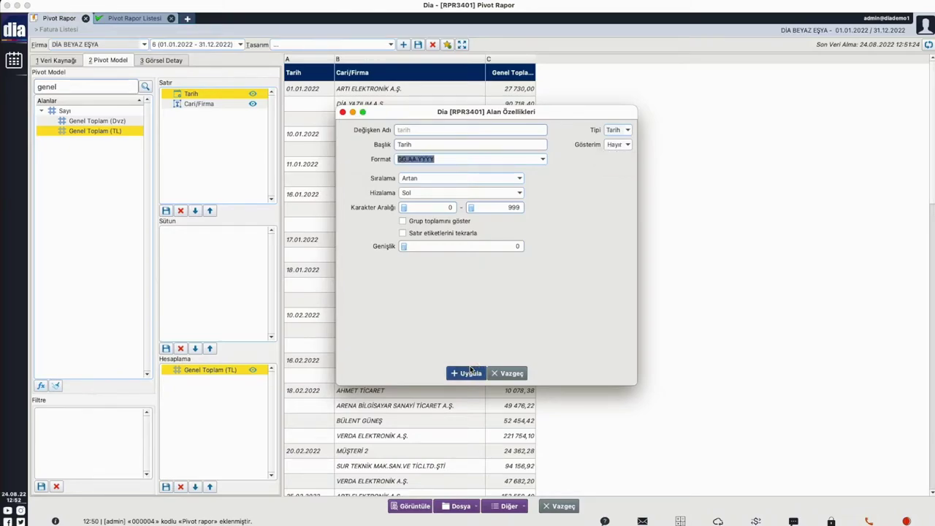
left_click(471, 372)
left_click(424, 505)
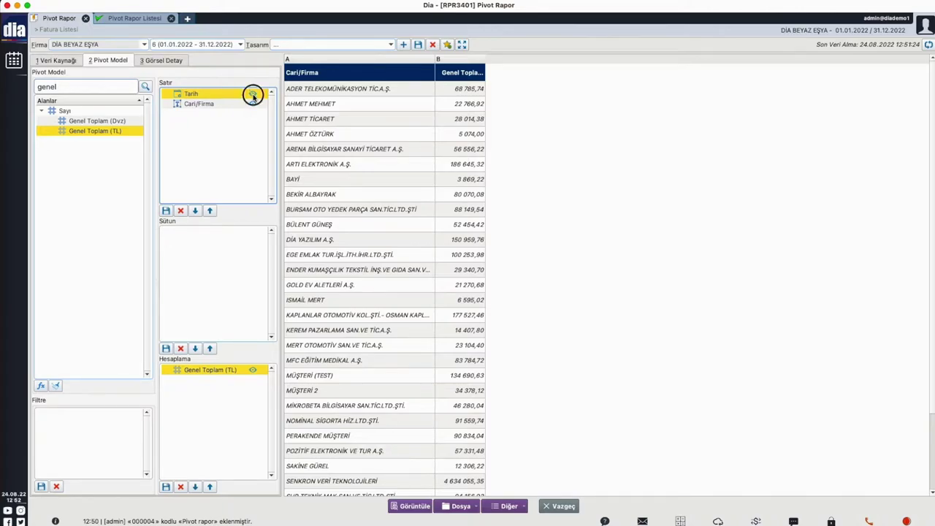
Show, hide and show the Tarih row field again, refreshing the report after each visibility change
left_click(410, 506)
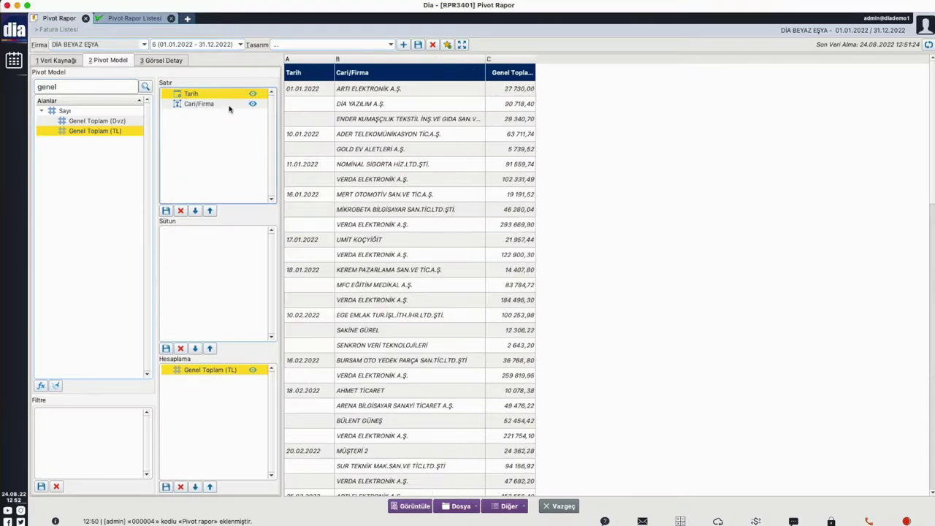
left_click(409, 506)
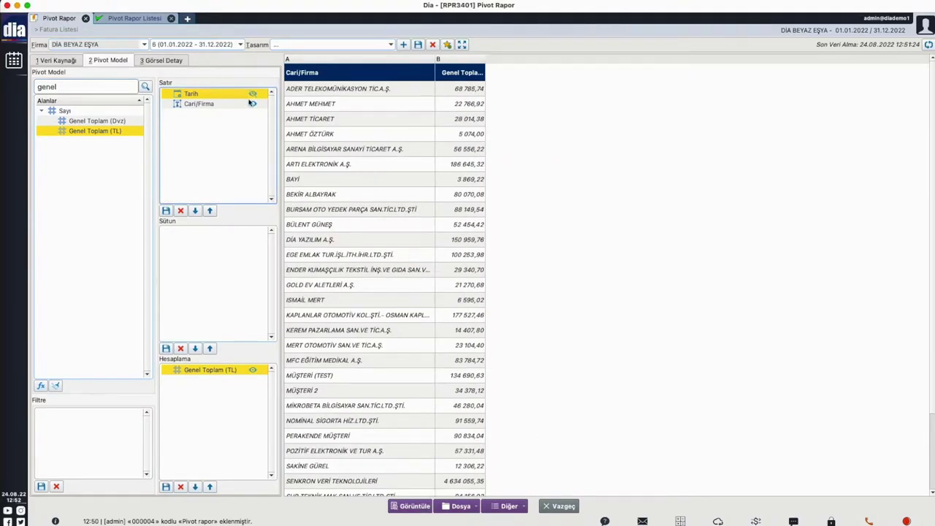
left_click(410, 505)
Set the Tarih row field's date format to GG AYADI YYYY and apply it
double_click(188, 94)
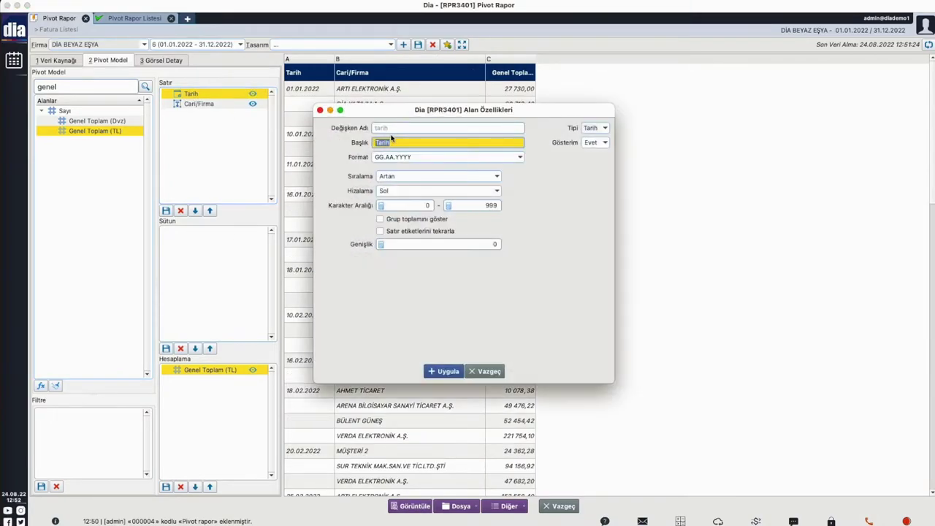
left_click(418, 157)
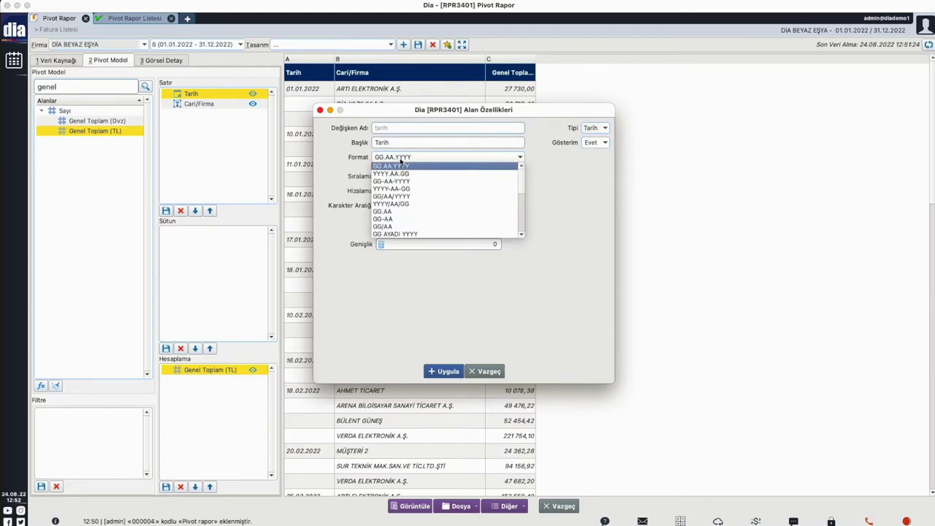
scroll(409, 193, "down", 5)
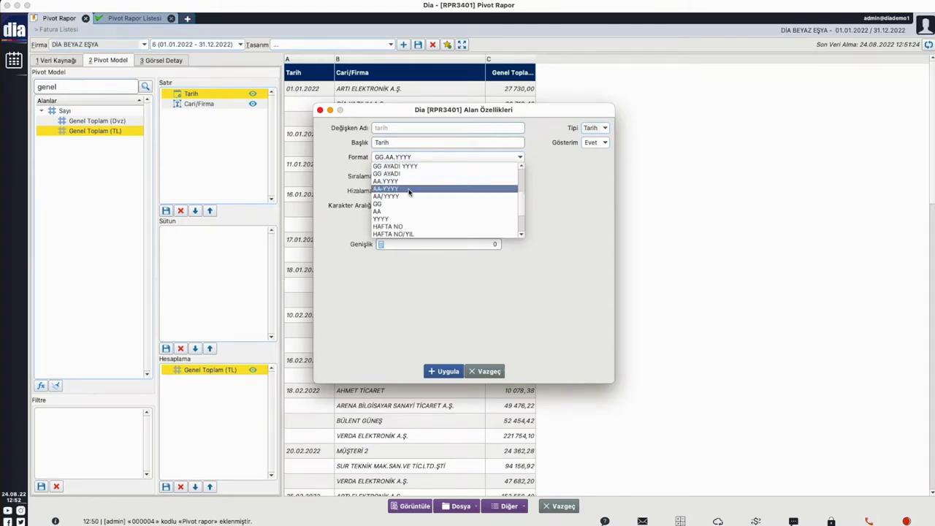
scroll(412, 188, "up", 5)
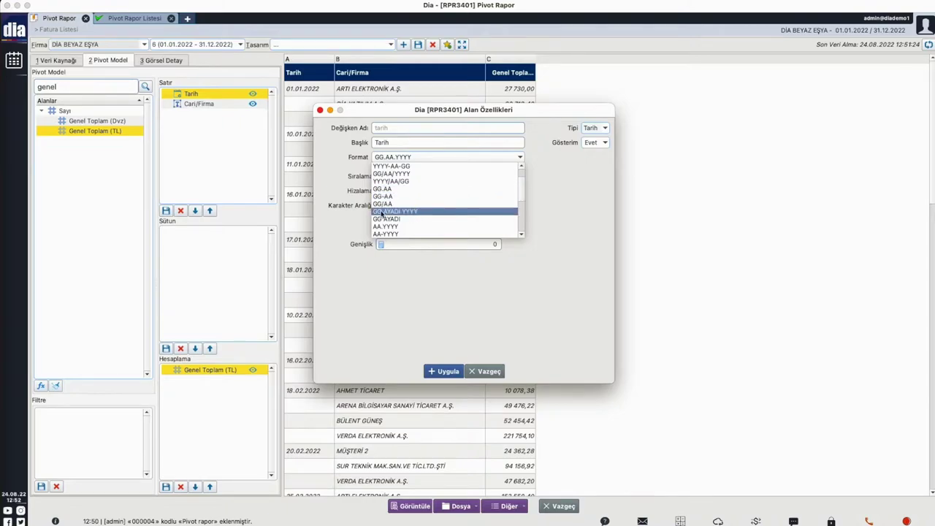
left_click(414, 211)
left_click(447, 371)
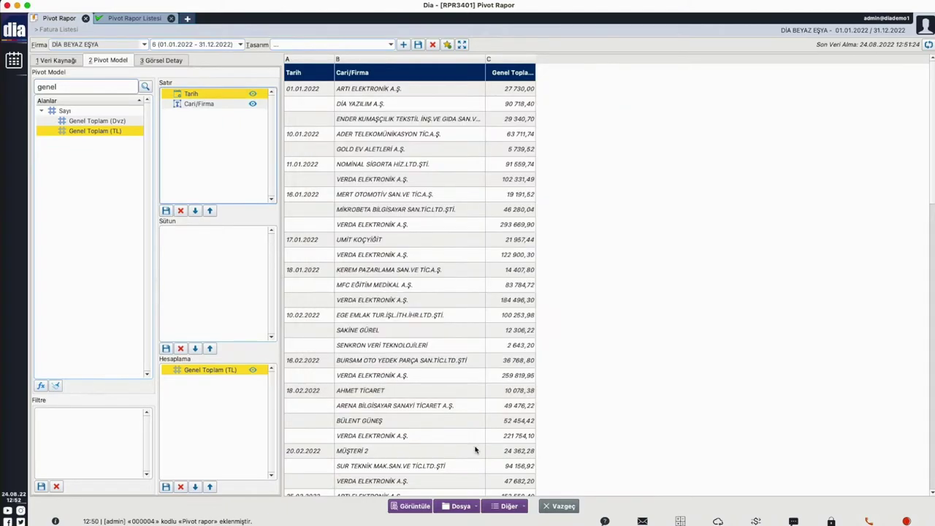
Refresh the report, set the Tarih row field's sort order (Sıralama) to Azalan, apply it and refresh again
left_click(411, 506)
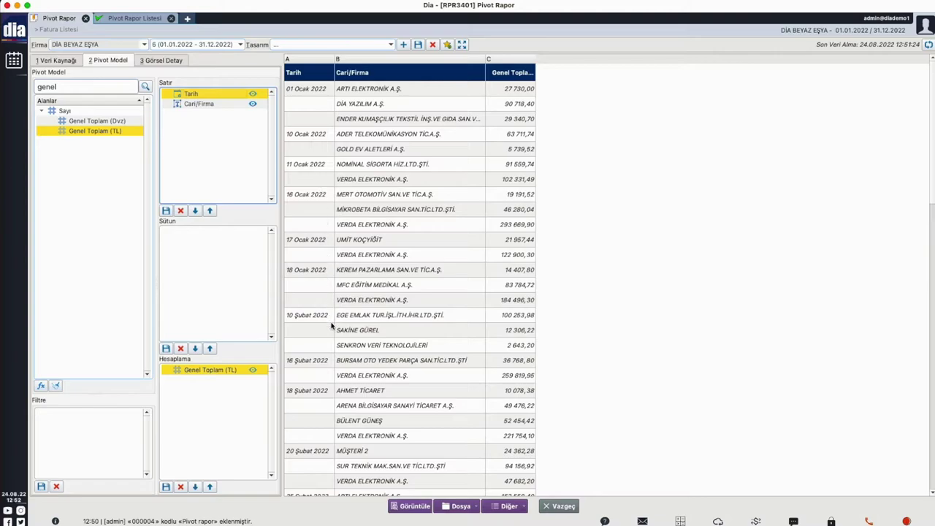
left_click(204, 95)
left_click(203, 95)
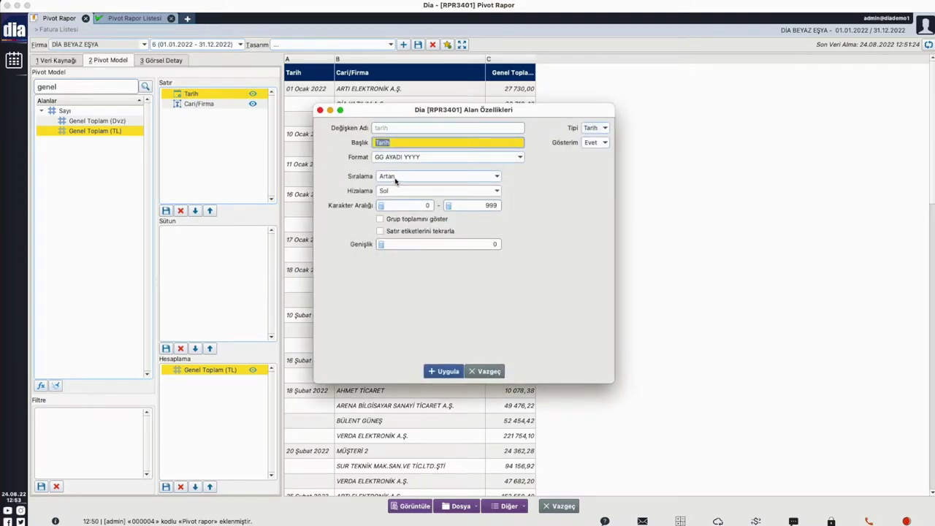
left_click(396, 181)
left_click(398, 196)
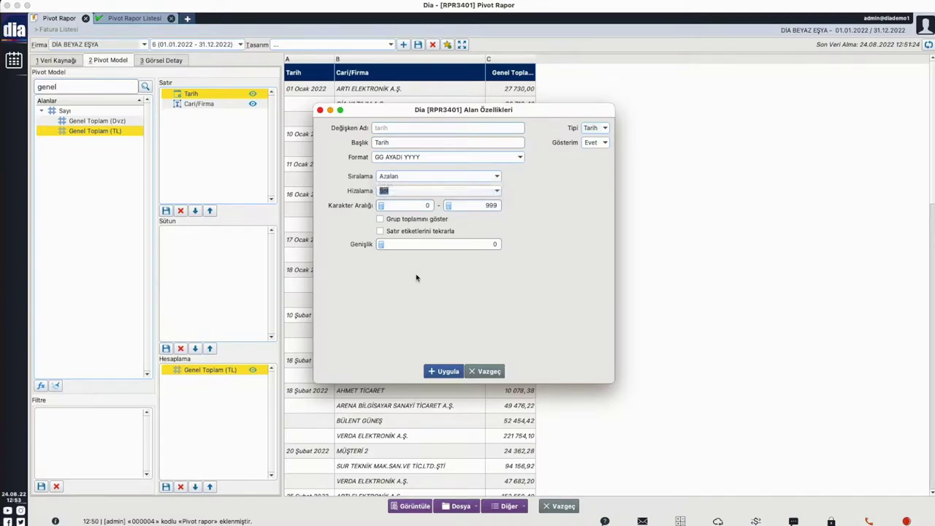
left_click(447, 373)
left_click(419, 511)
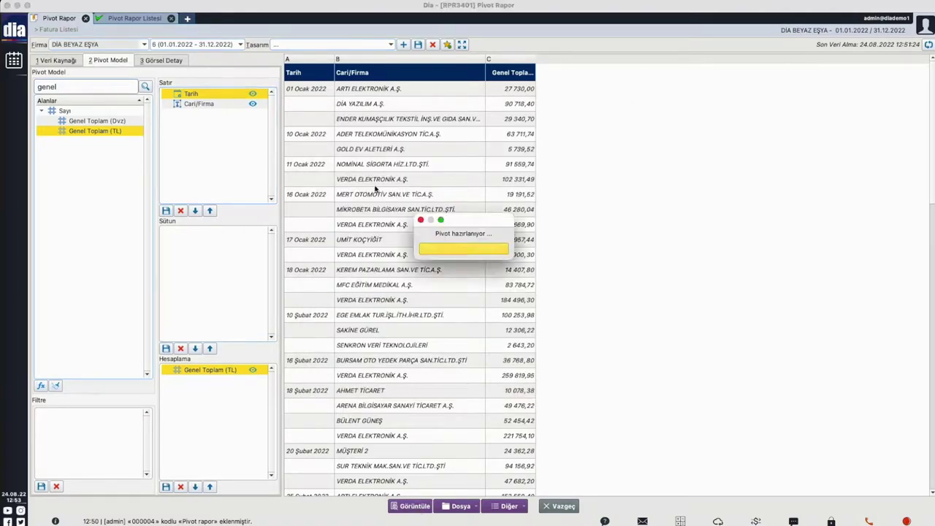
Set the Tarih row field's Sıralama to Artan and Hizalama to Orta, and apply the changes to the report
double_click(216, 98)
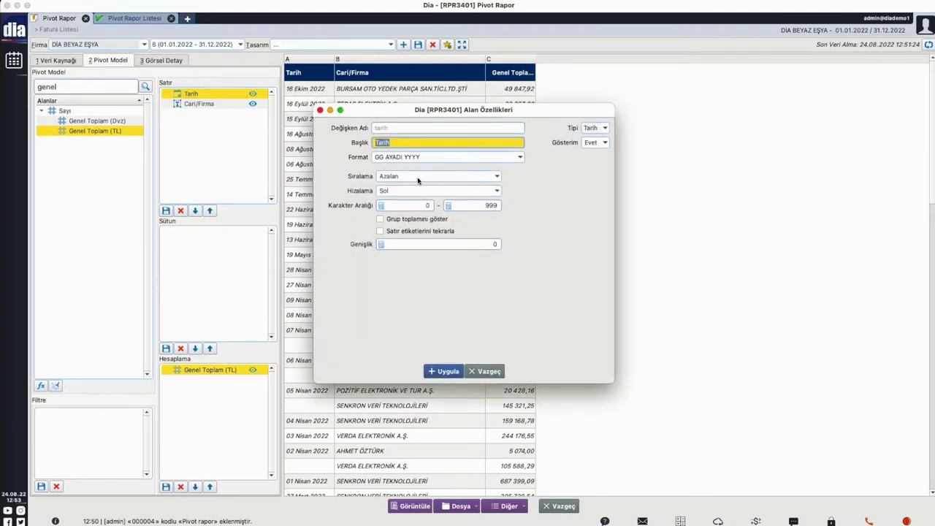
left_click(418, 176)
left_click(409, 187)
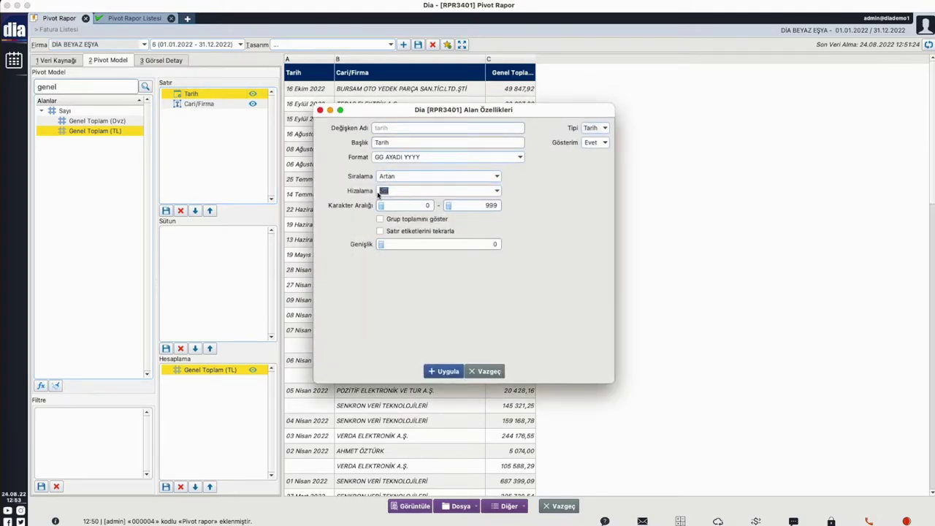
left_click(410, 191)
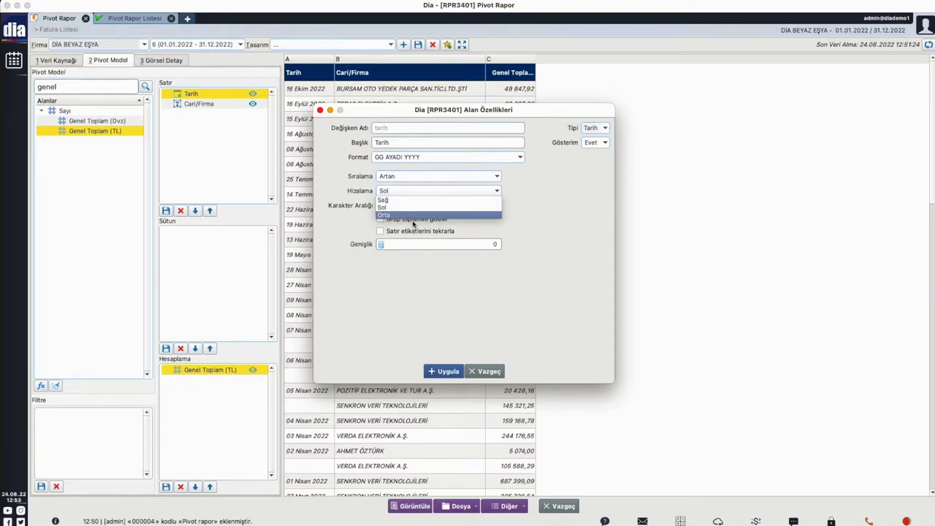
left_click(411, 214)
left_click(447, 372)
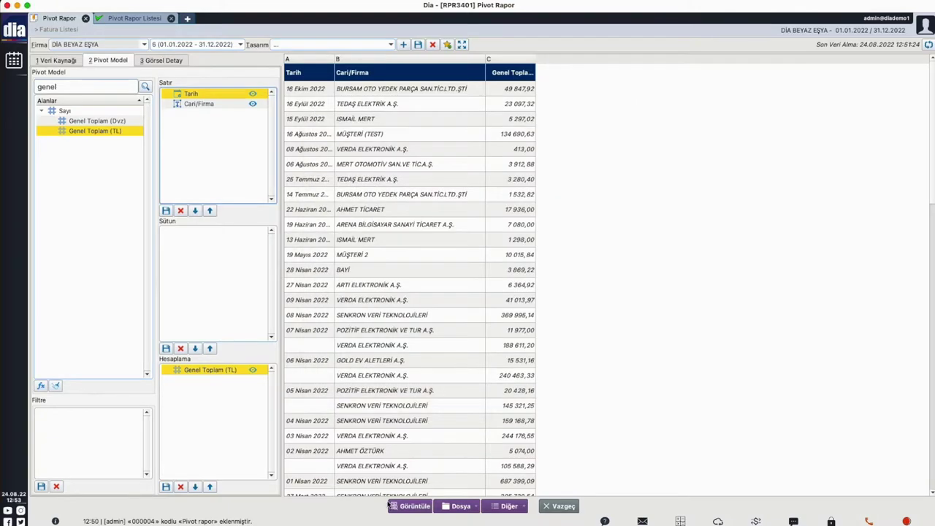
left_click_drag(334, 58, 394, 59)
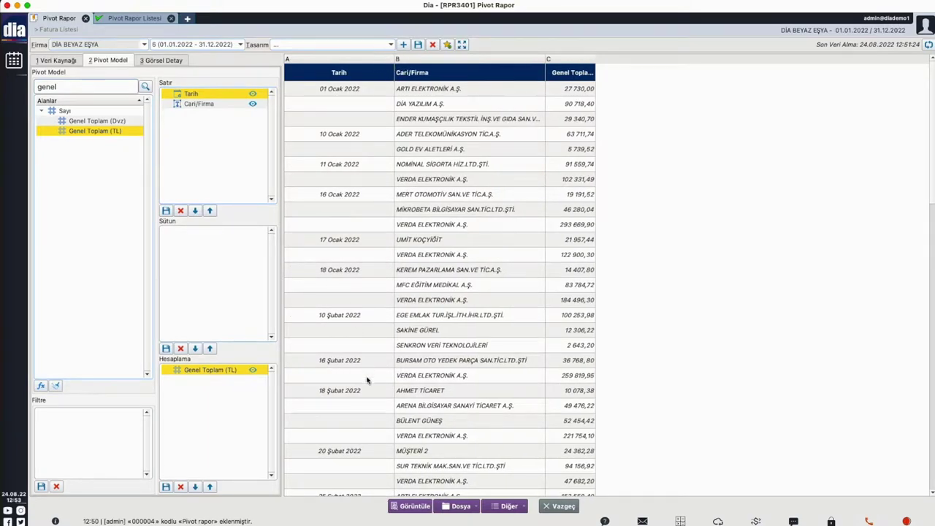
Enable Grup toplamını göster for the Tarih row field, refresh the report and check the subtotal rows of the first three dates
double_click(227, 98)
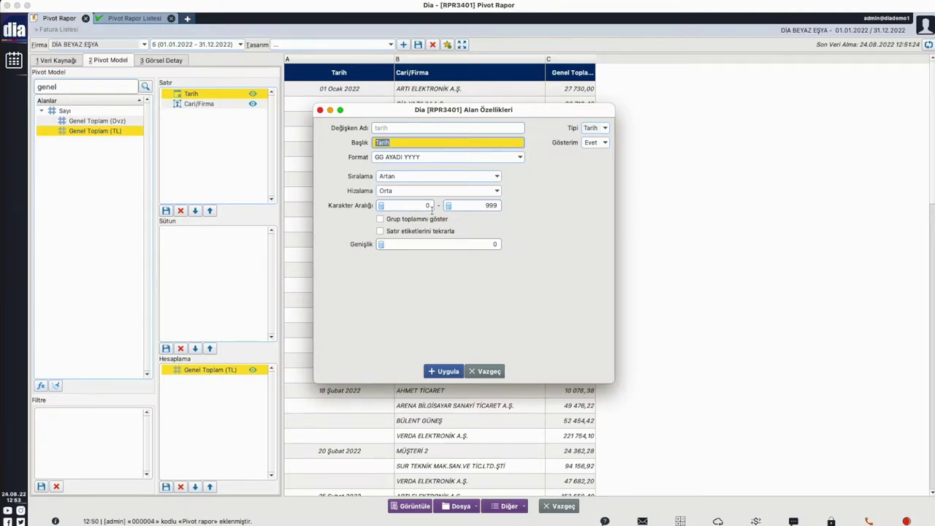
left_click(385, 220)
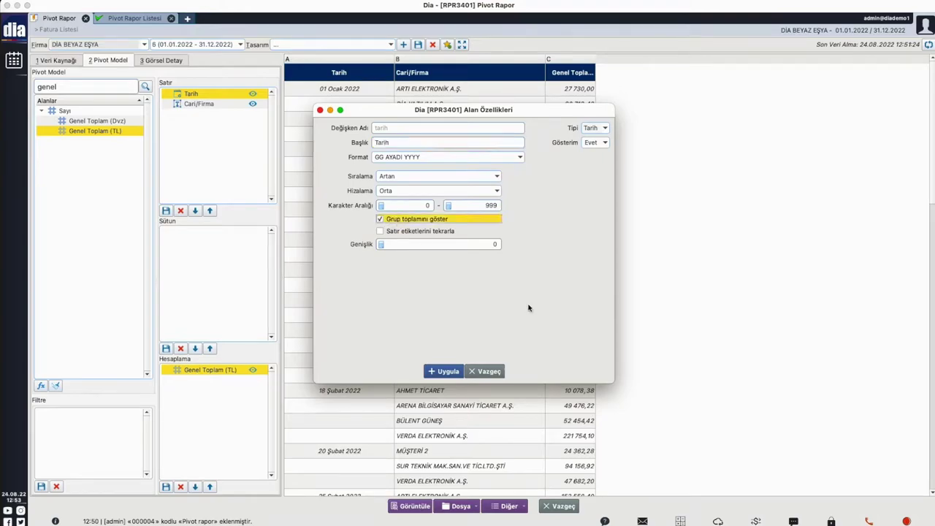
left_click(447, 371)
left_click(411, 507)
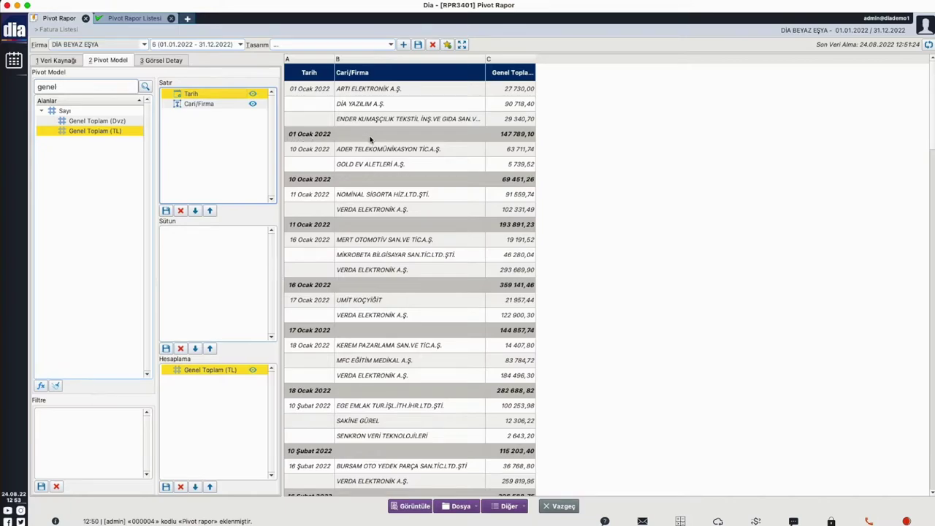
left_click(319, 134)
left_click(509, 138)
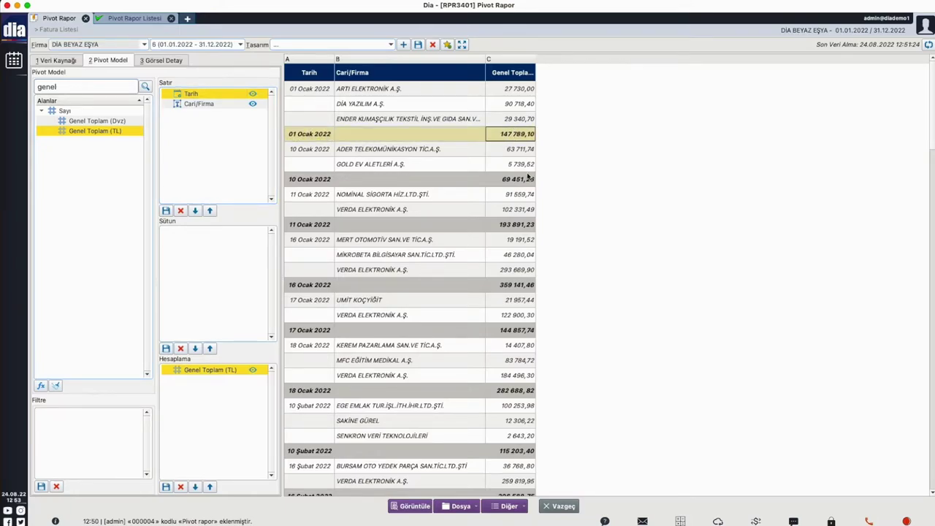
left_click(295, 183)
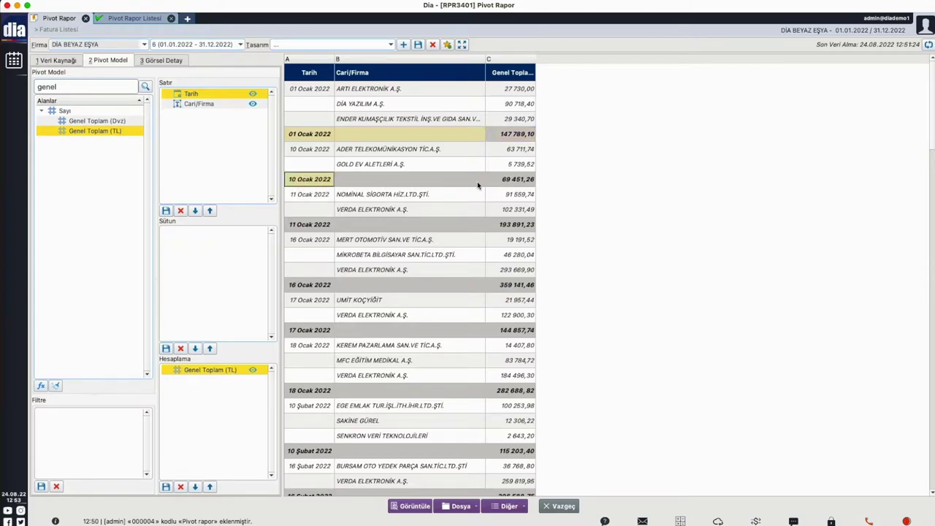
left_click(509, 182)
left_click(307, 226)
left_click(513, 231)
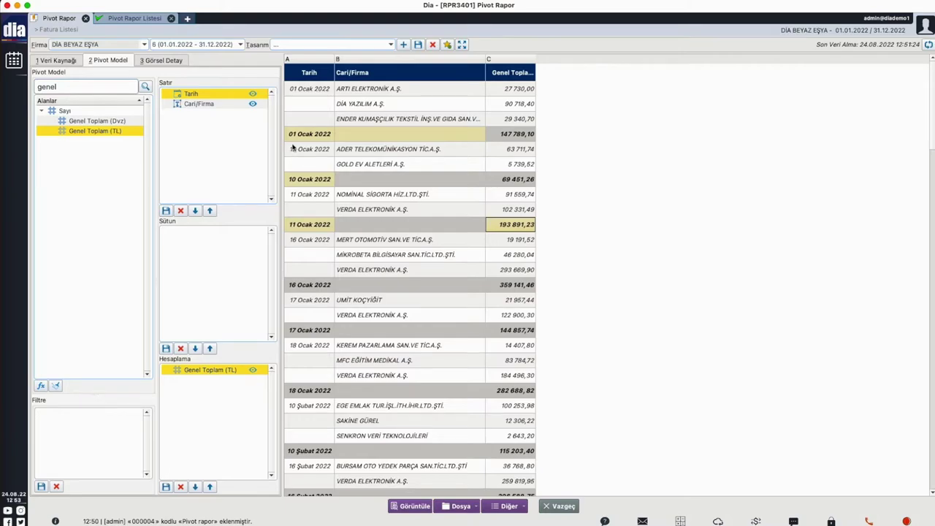
Enable Satır etiketlerini tekrarla for the Tarih row field, apply it and refresh the report
double_click(212, 96)
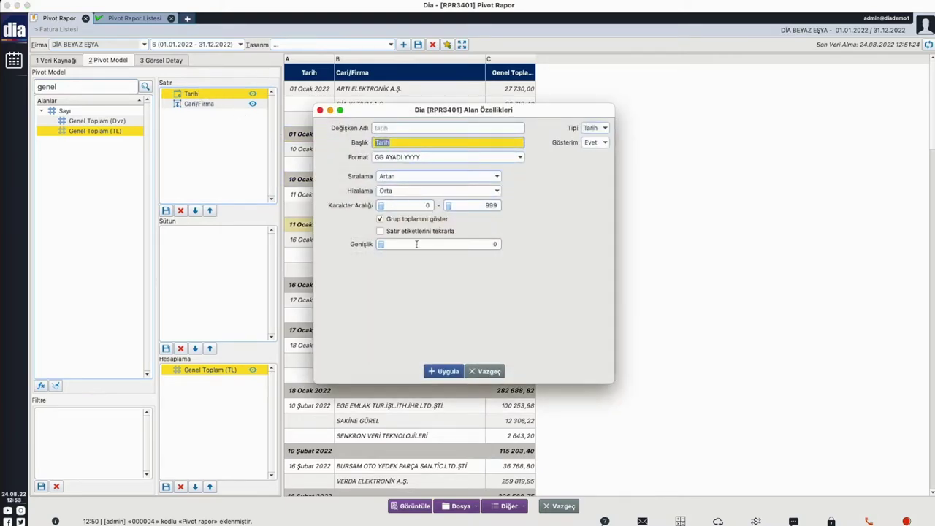
left_click(418, 232)
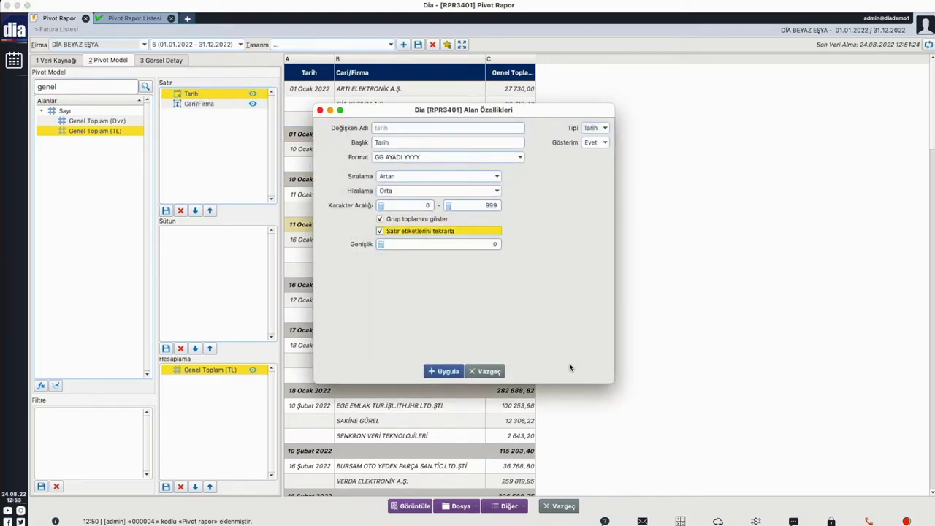
left_click(452, 372)
left_click(307, 110)
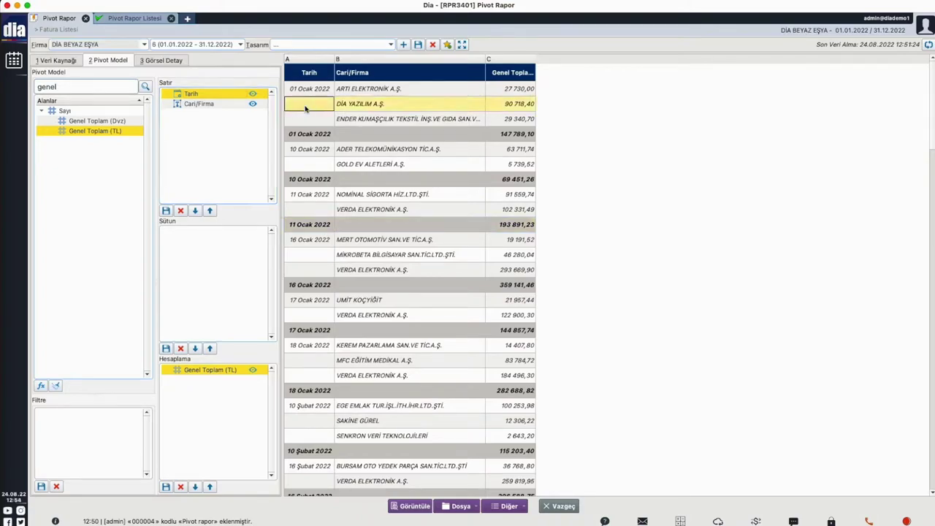
left_click(310, 165)
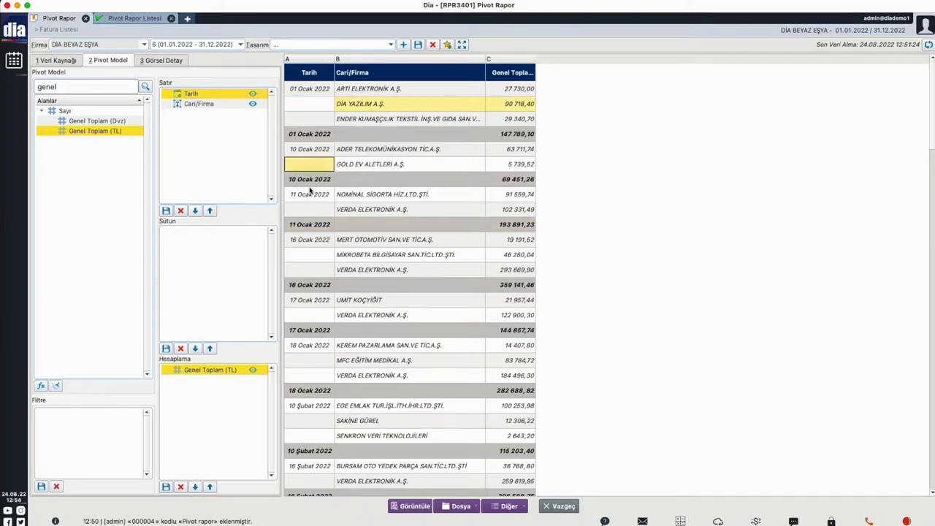
left_click(310, 208)
left_click(414, 506)
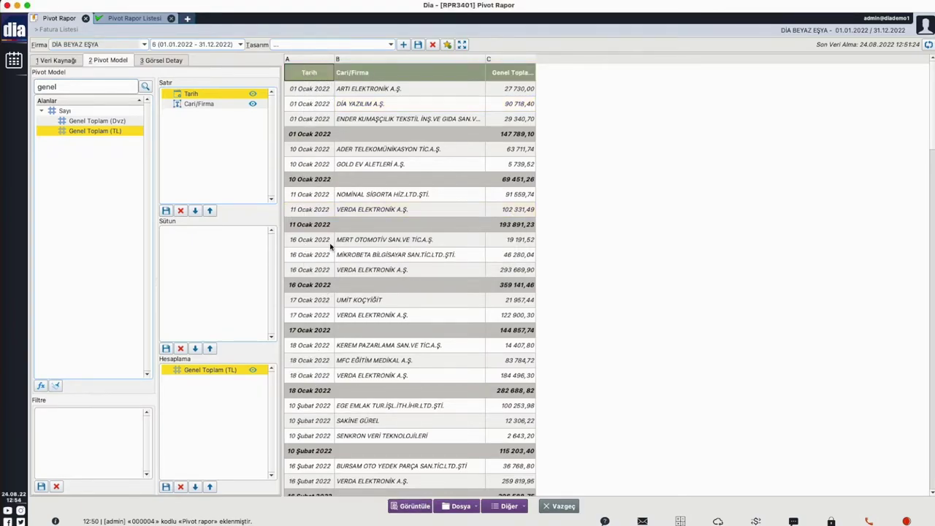
Disable Satır etiketlerini tekrarla for the Tarih row field and apply it to the report
double_click(195, 94)
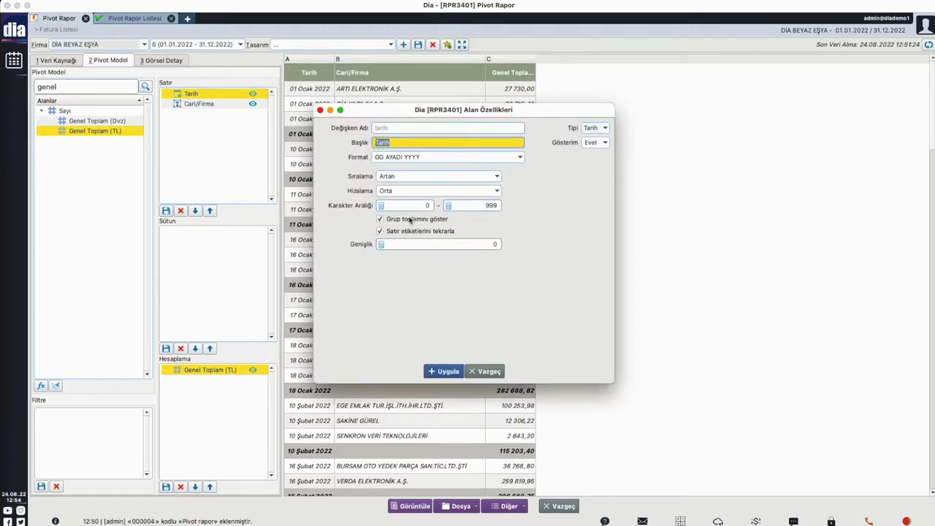
left_click(408, 232)
left_click(448, 371)
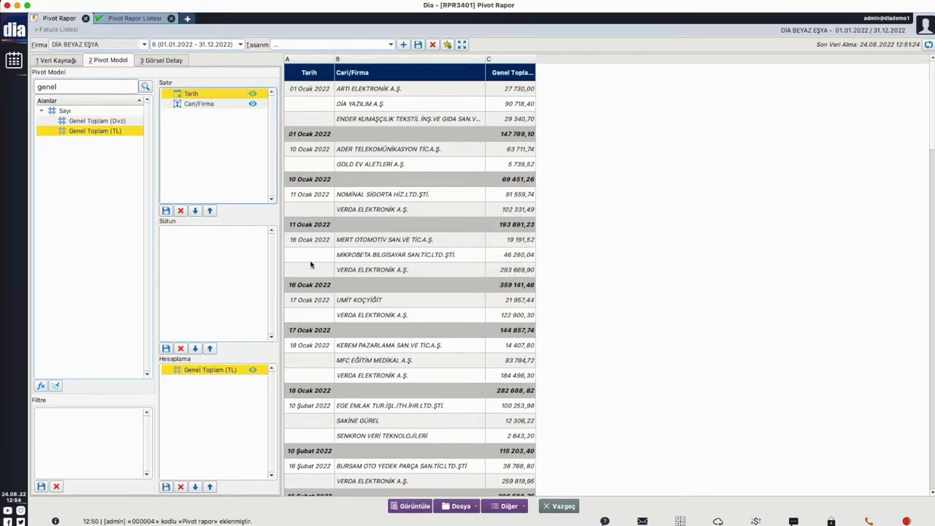
Change the Cari/Firma row field's title (Başlık) to "Cari Ünvan" and apply it to the report
left_click(200, 105)
double_click(212, 104)
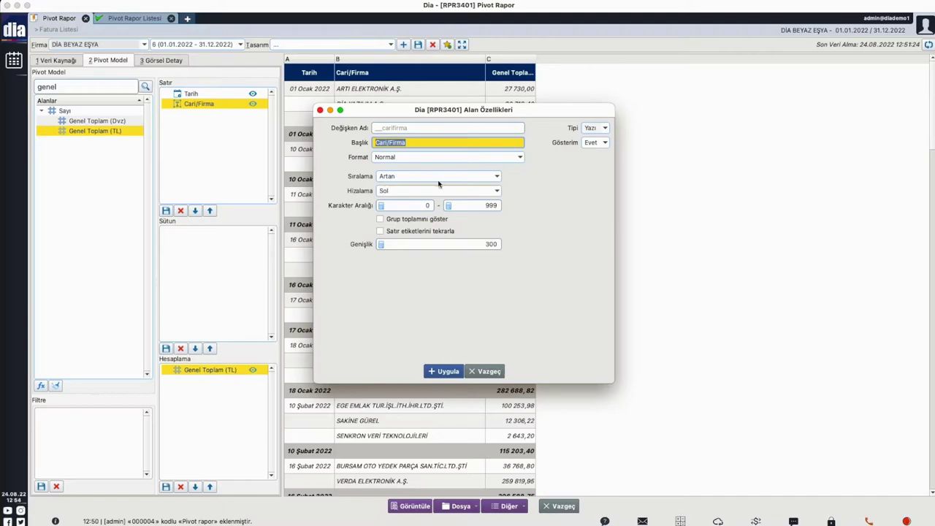
left_click_drag(424, 144, 309, 125)
type("Cari Ünvan")
left_click(443, 371)
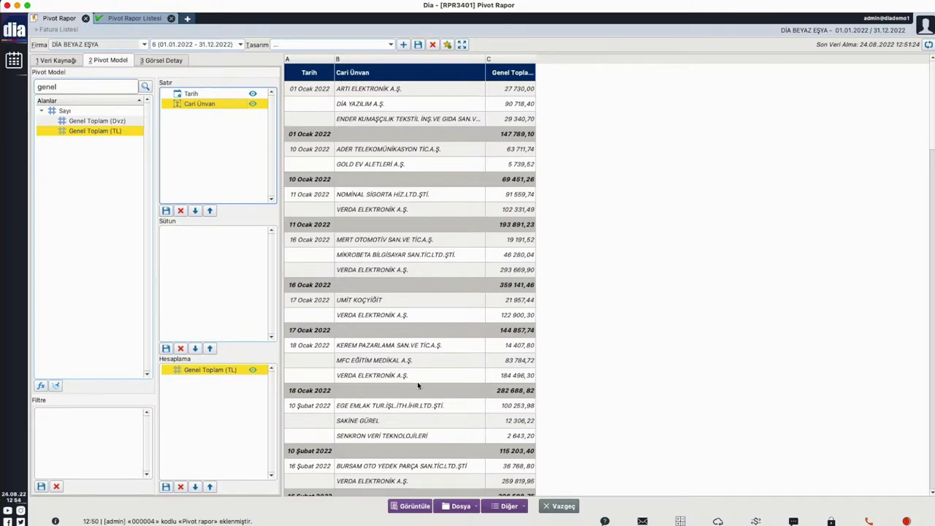
Set the Cari Ünvan row field's format to Küçük Harf, apply it and refresh the report
double_click(219, 104)
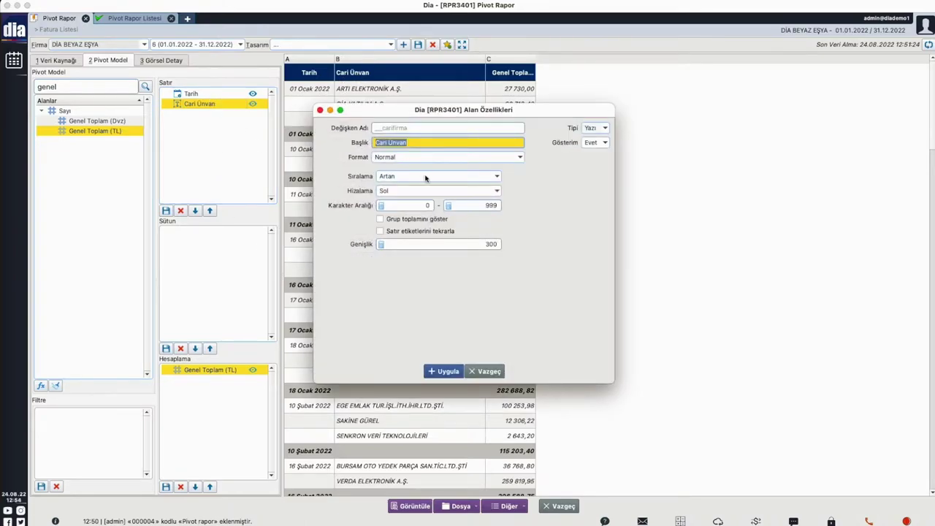
left_click(424, 157)
left_click(419, 182)
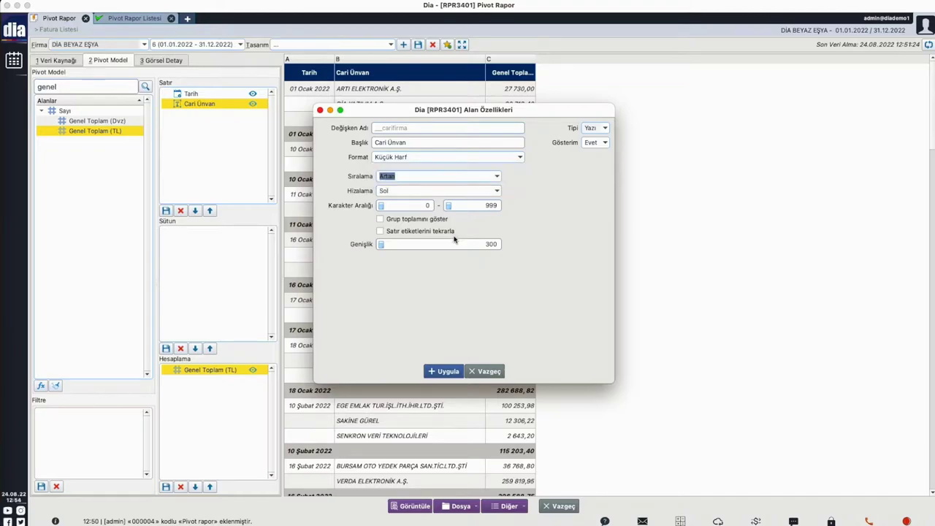
left_click(447, 373)
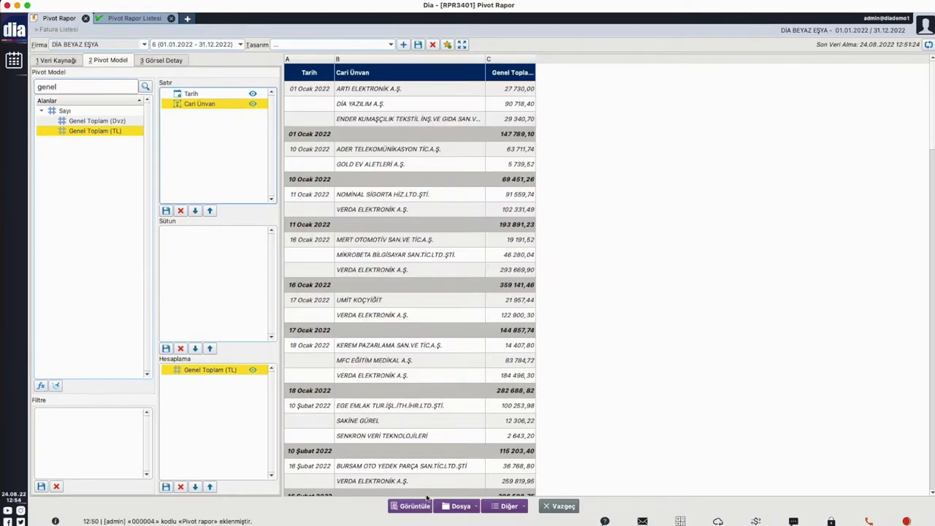
left_click(423, 506)
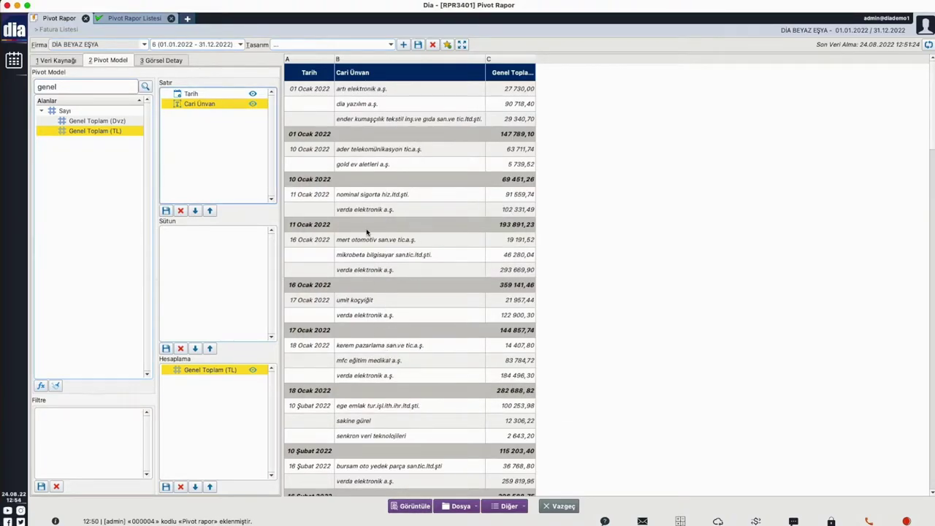
Set the Cari Ünvan row field's format to Büyük Harf and its Hizalama to Orta, and apply the changes
double_click(219, 103)
left_click(434, 161)
left_click(434, 173)
key("Tab")
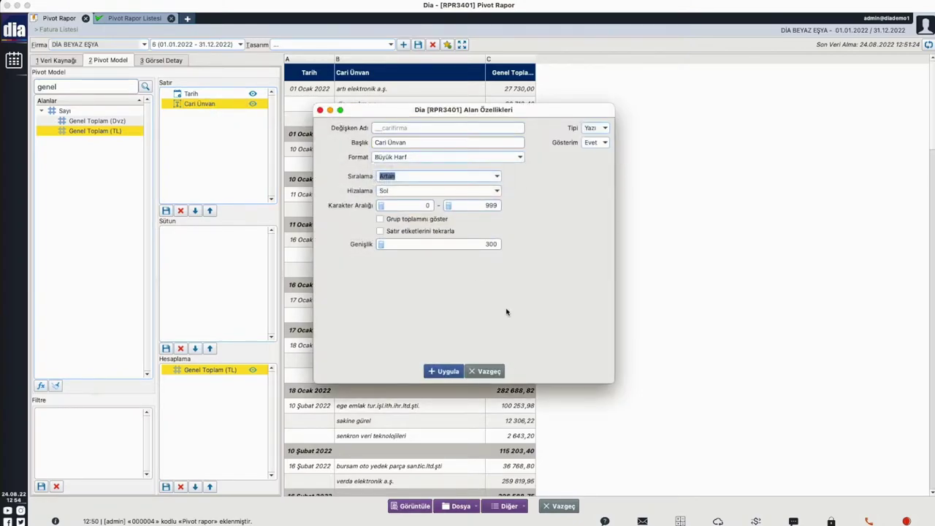
left_click(395, 194)
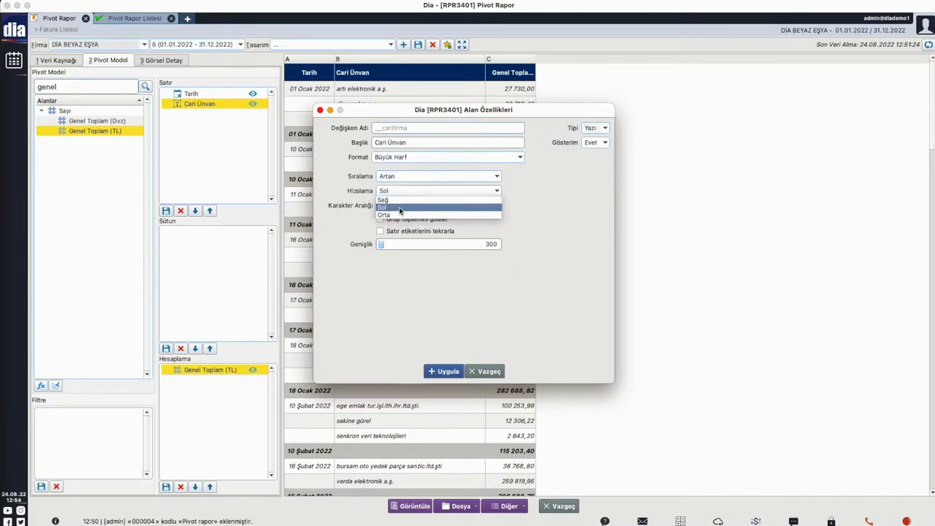
left_click(399, 210)
key("Tab")
left_click(447, 373)
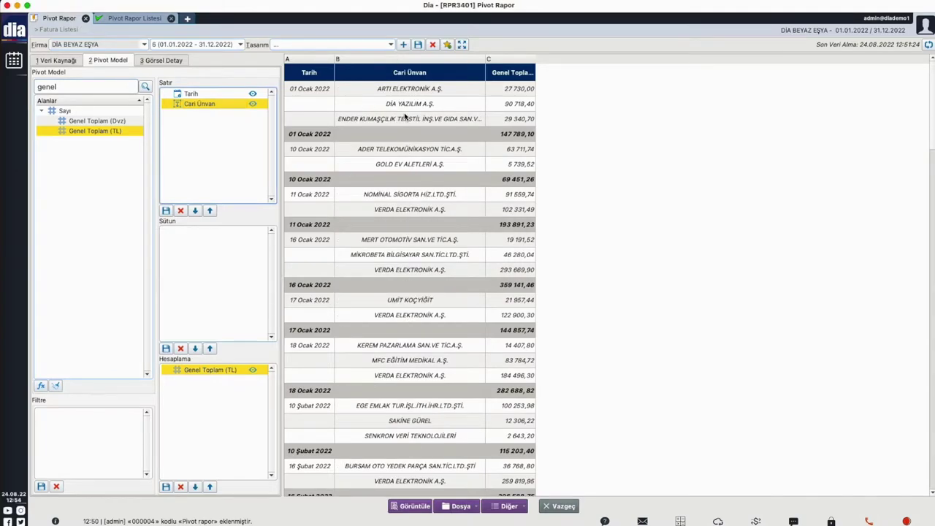
Limit the Cari Ünvan row field's Karakter Aralığı to 0–10, apply it and refresh the report
double_click(223, 103)
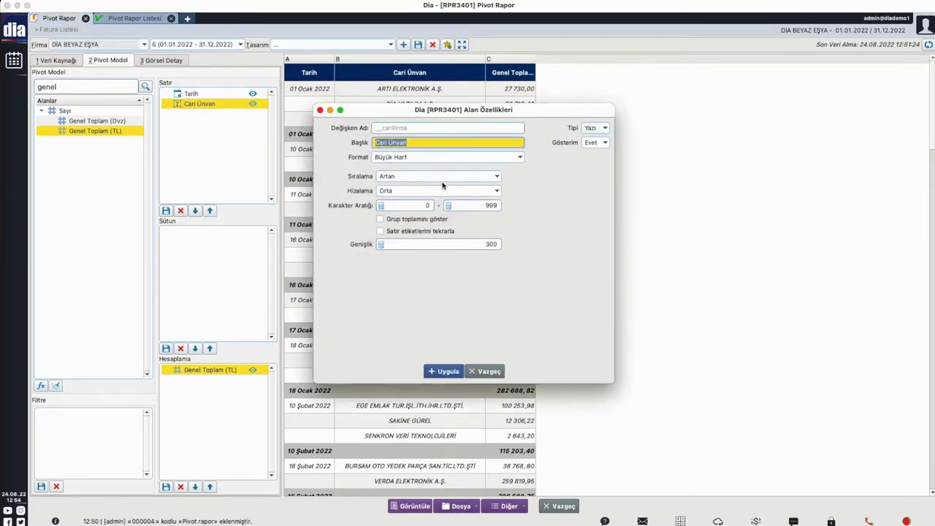
left_click(406, 207)
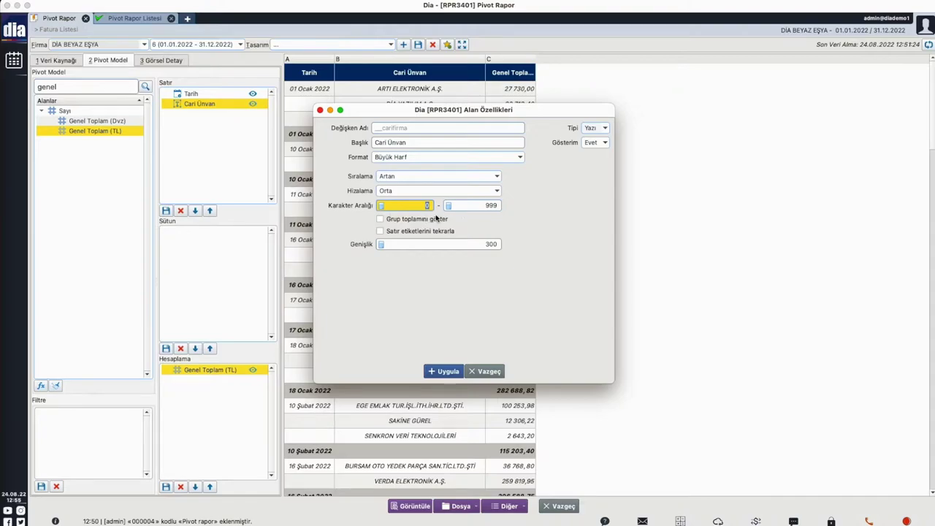
left_click(491, 207)
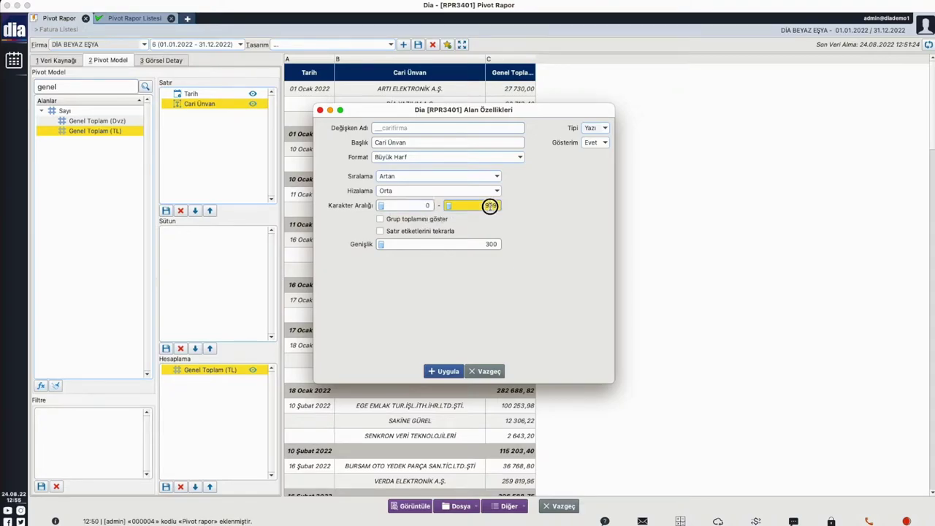
type("10")
left_click(444, 374)
left_click(416, 506)
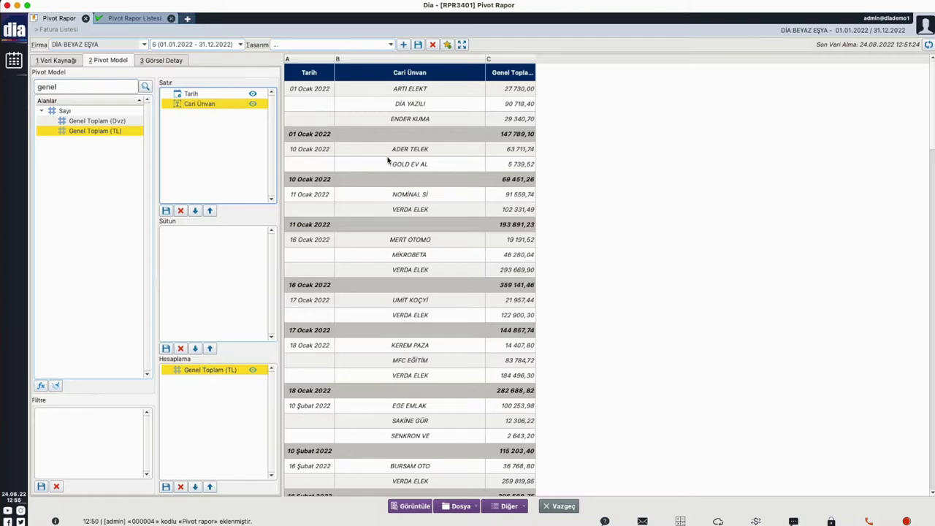
Set the Cari Ünvan row field's Karakter Aralığı back to 0–999, apply it and refresh the report
double_click(199, 104)
left_click(473, 203)
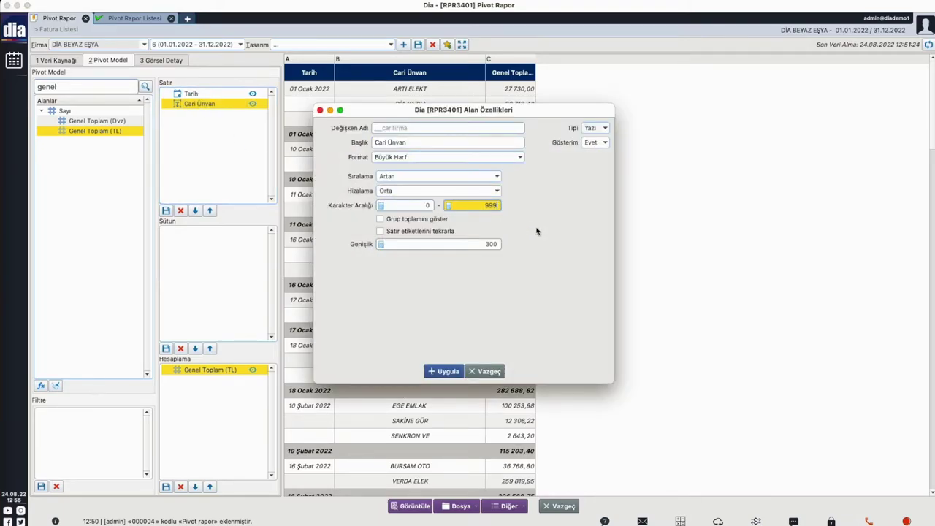
left_click(443, 245)
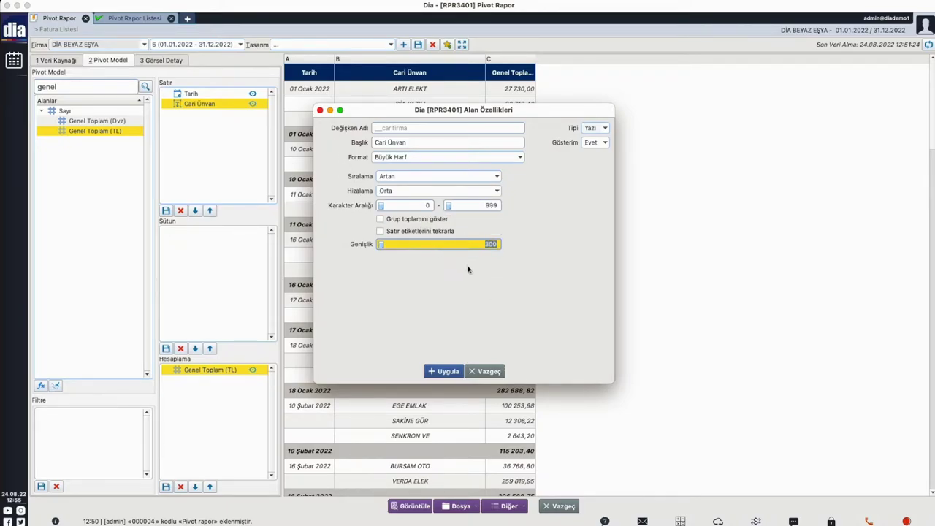
left_click(446, 371)
left_click(417, 504)
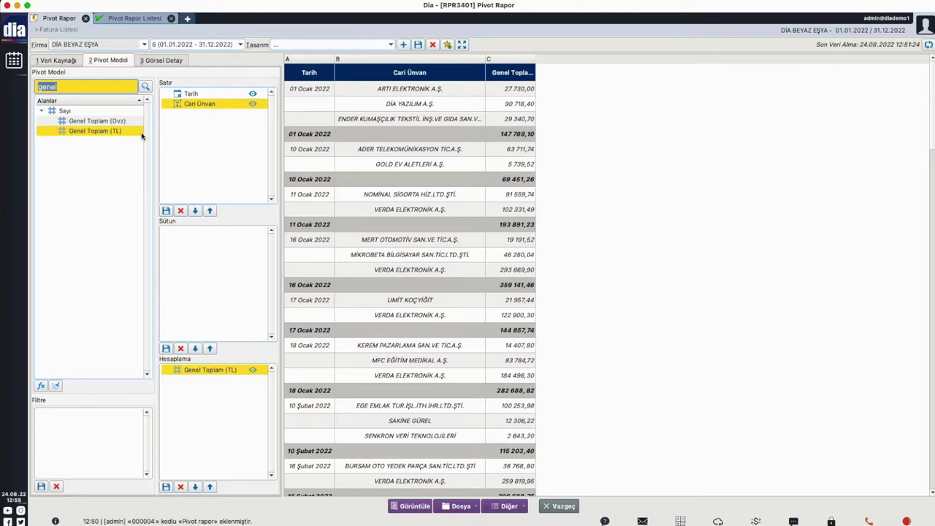
Find the Satış Elemanı field, add it to the pivot model's Sütun area and refresh the report
key("BackSpace")
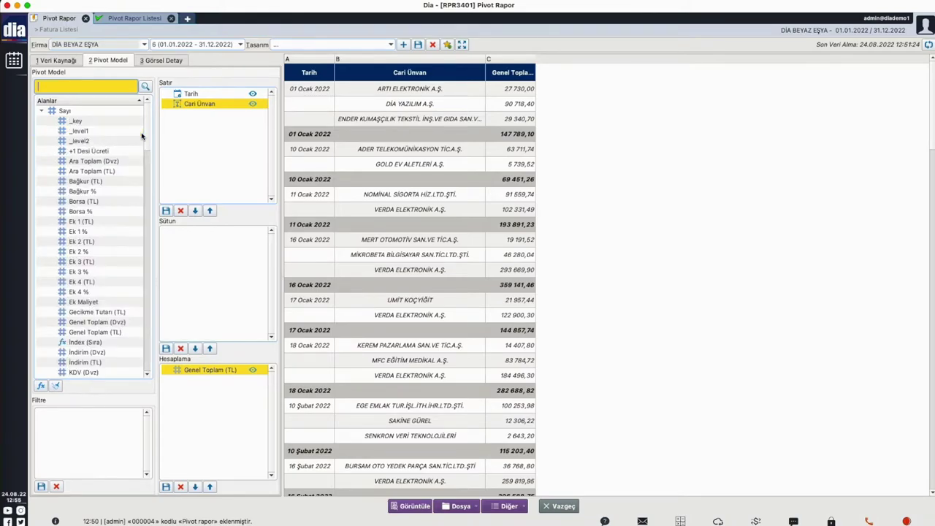
type("sat")
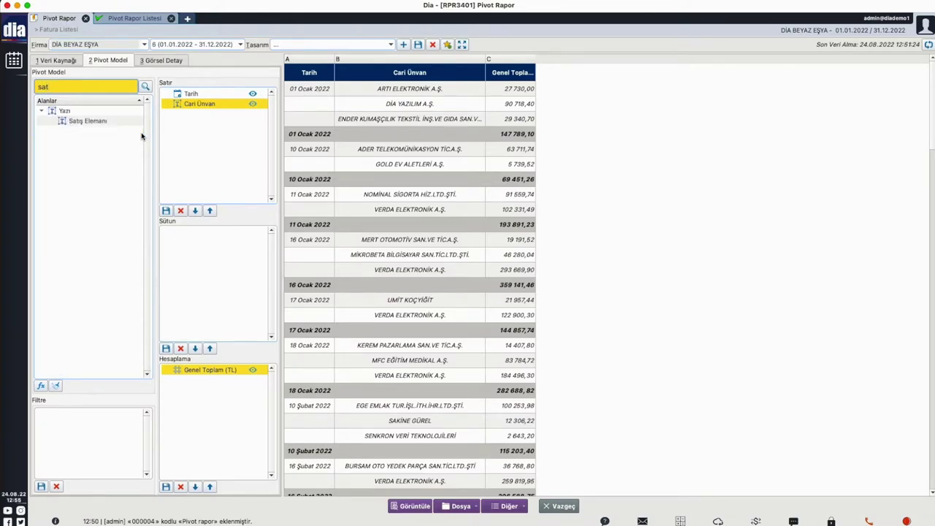
left_click_drag(106, 122, 224, 257)
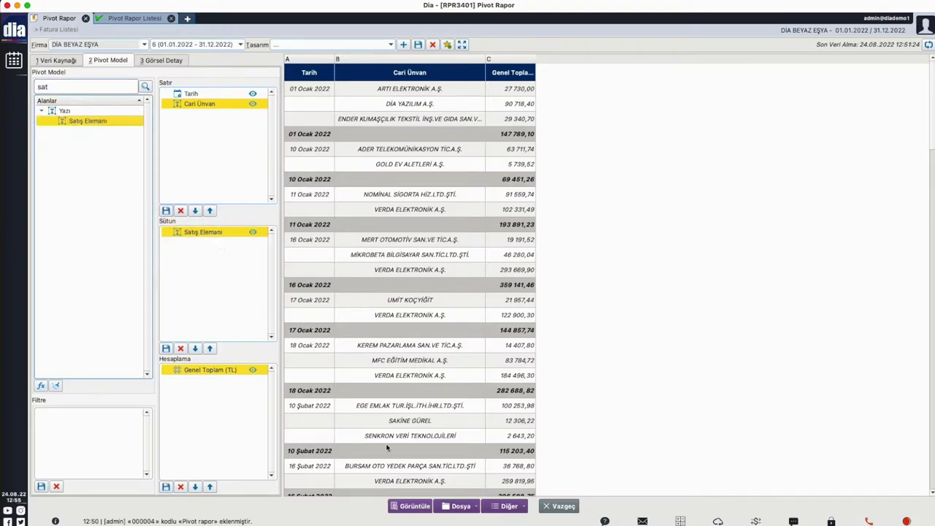
left_click(414, 506)
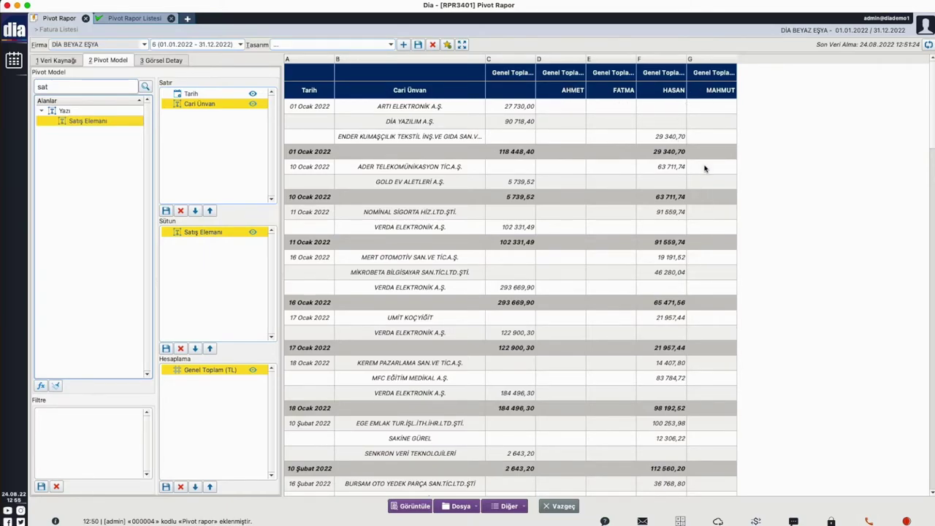
scroll(680, 192, "down", 10)
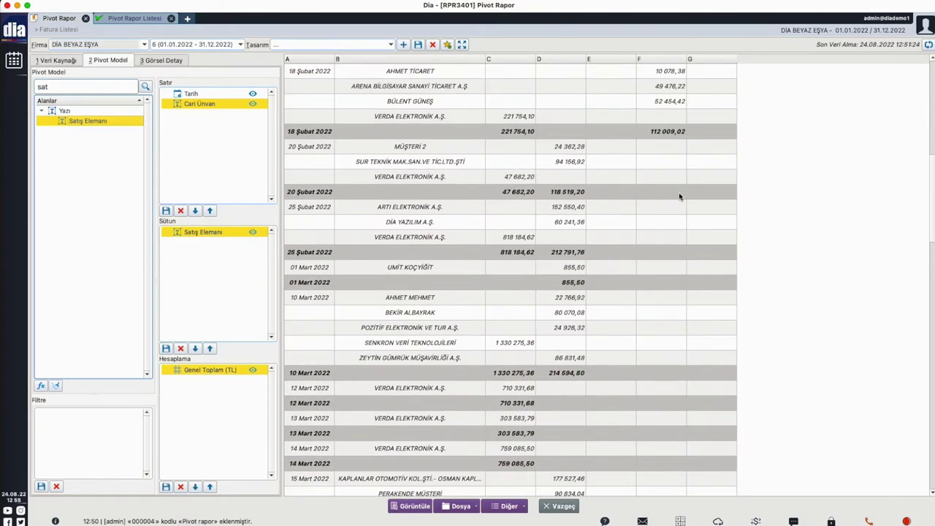
scroll(679, 196, "up", 10)
left_click(567, 102)
Set the Satış Elemanı column field's format to Küçük Harf, apply it and refresh the report
double_click(211, 233)
left_click(409, 158)
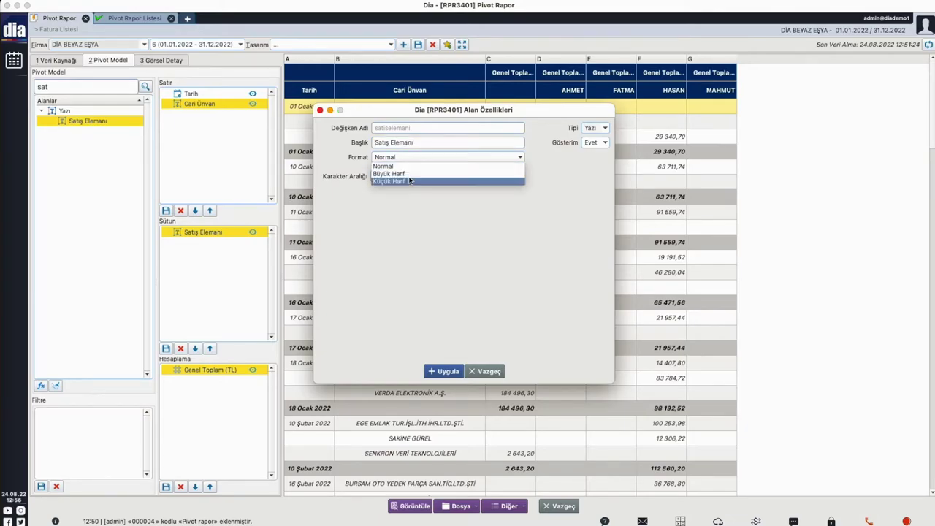
left_click(410, 182)
left_click(445, 370)
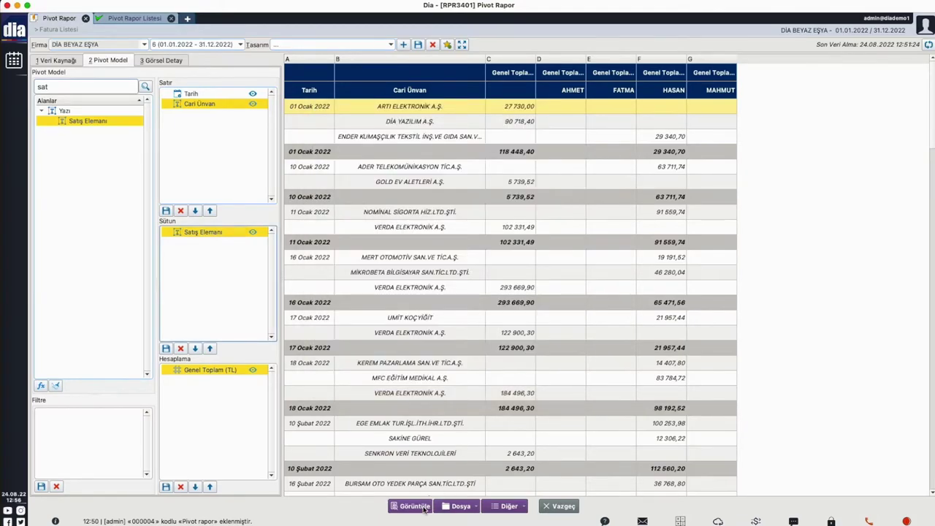
left_click(423, 506)
Limit the Satış Elemanı column field's Karakter Aralığı to 0–3, apply it and refresh the report
double_click(222, 232)
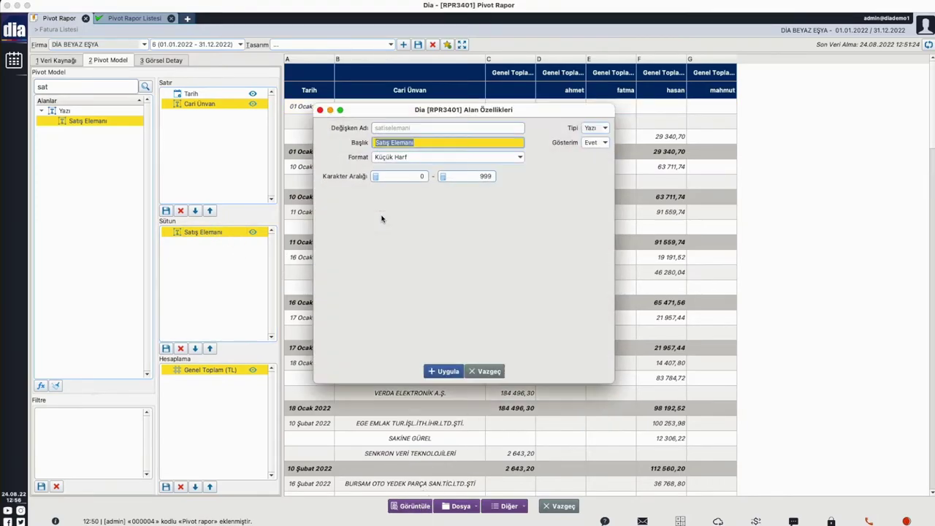
left_click(404, 175)
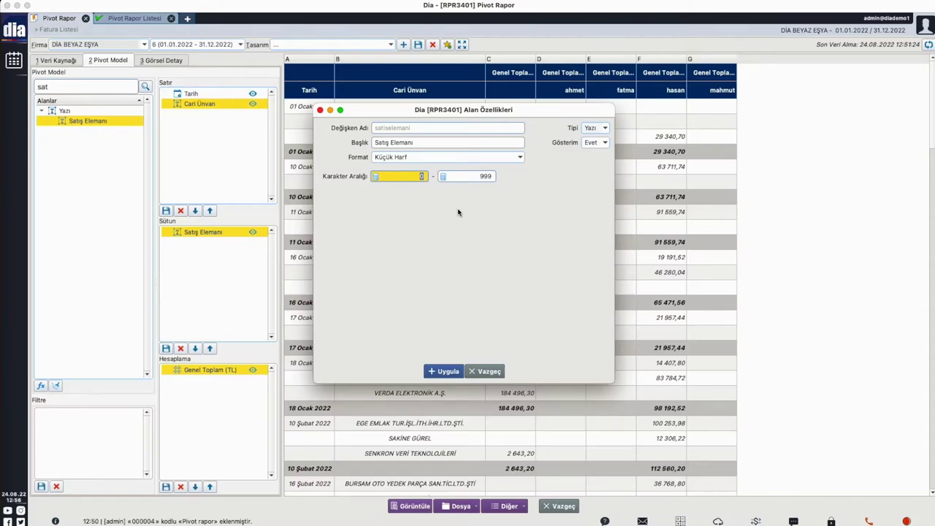
key("Tab")
type("3")
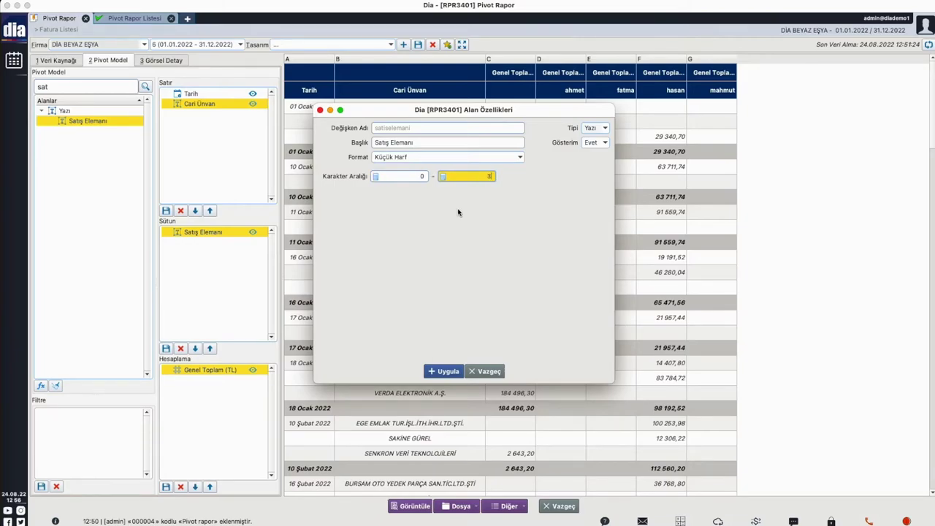
left_click(447, 373)
left_click(414, 506)
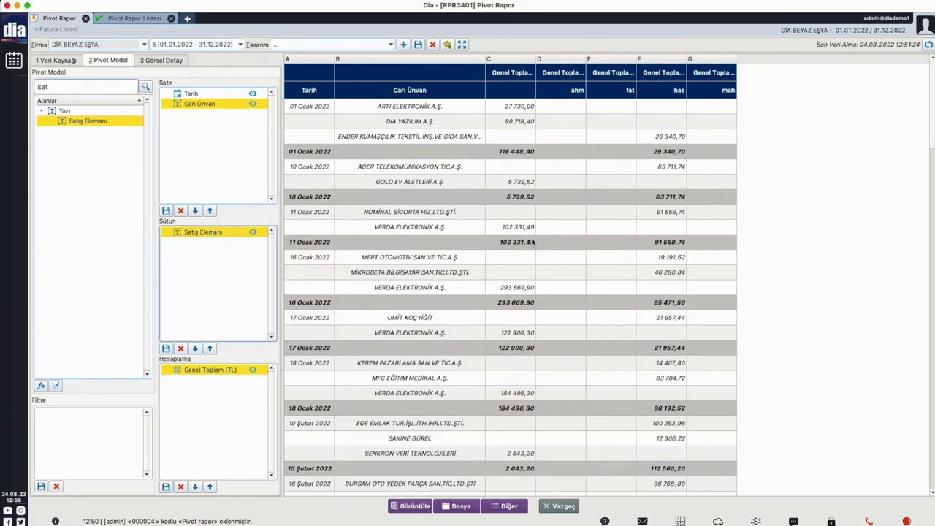
scroll(533, 241, "down", 10)
scroll(543, 221, "up", 10)
Change the Genel Toplam (TL) calculation field's title (Başlık) to "NET Toplam", apply it and refresh the report
left_click(193, 369)
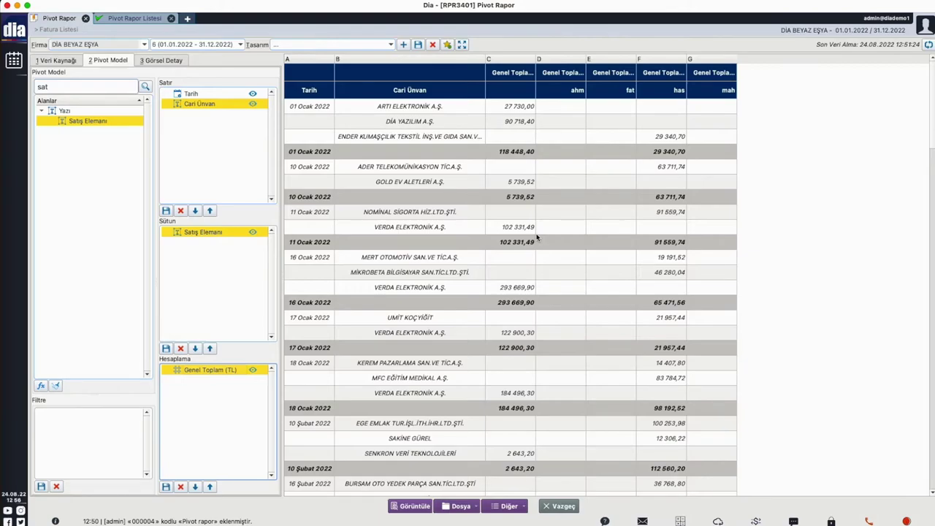
double_click(216, 370)
left_click_drag(489, 113, 628, 174)
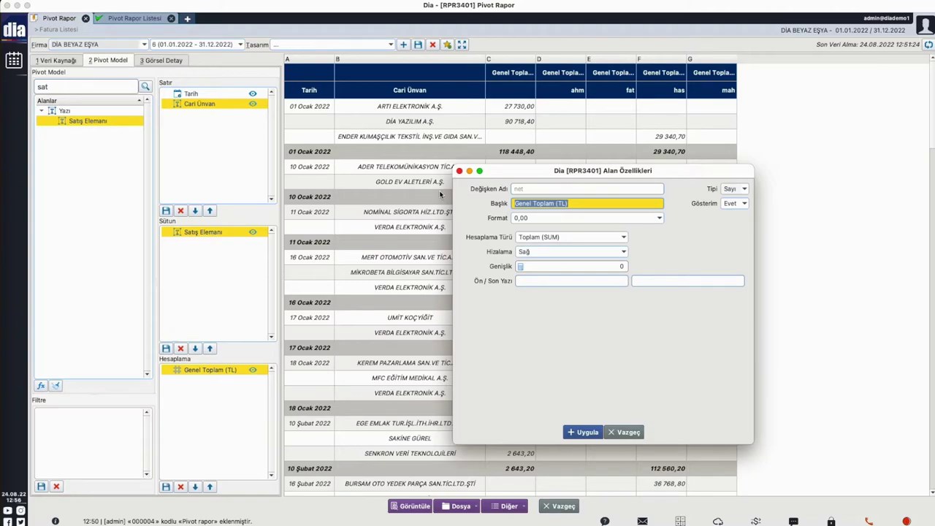
type("NET Toplam")
left_click(586, 433)
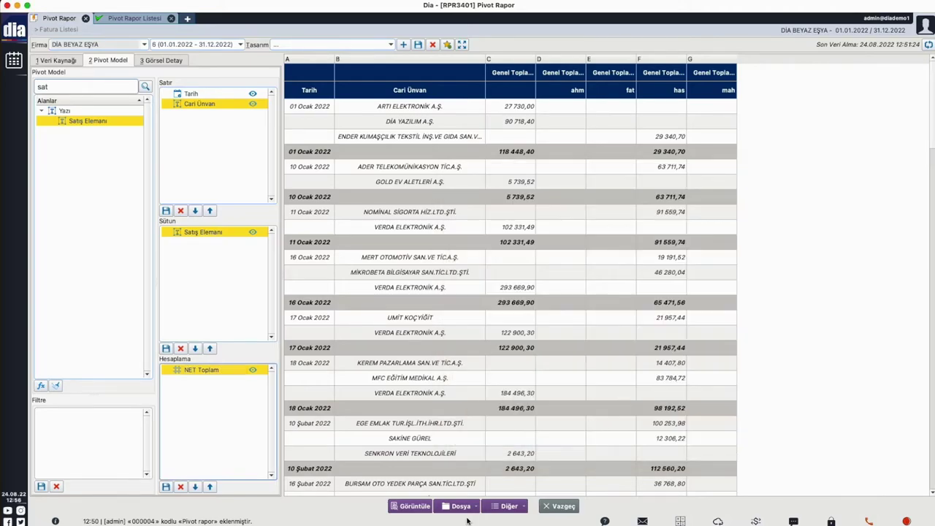
left_click(404, 512)
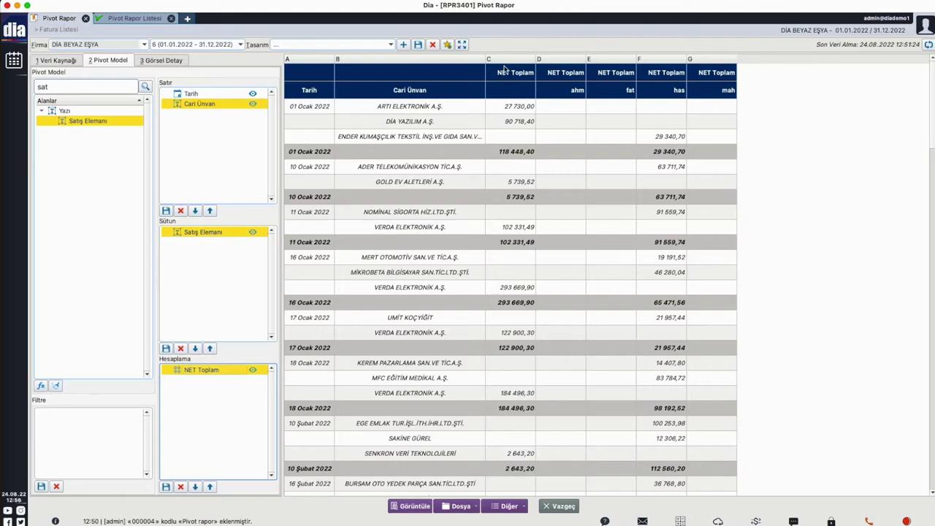
Set the NET Toplam calculation field's format to Döviz Kuru, apply it and refresh the report
double_click(213, 369)
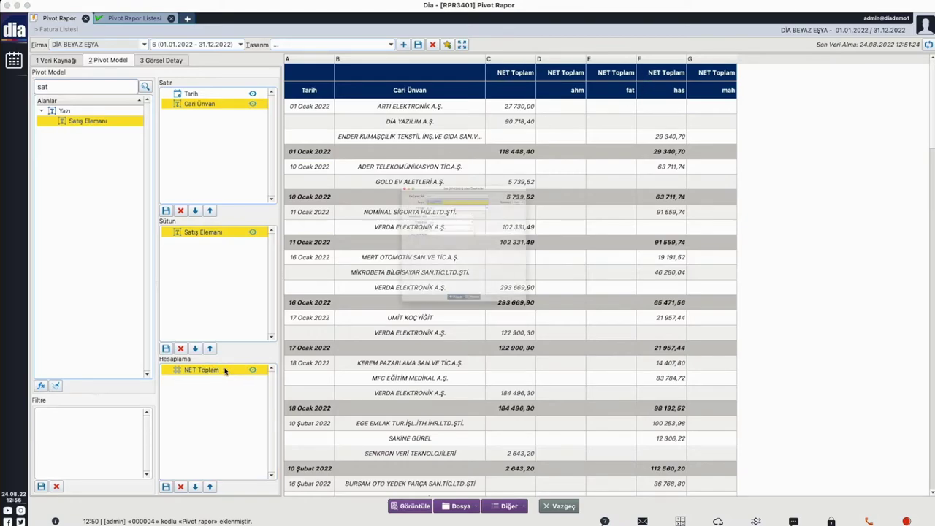
left_click(440, 157)
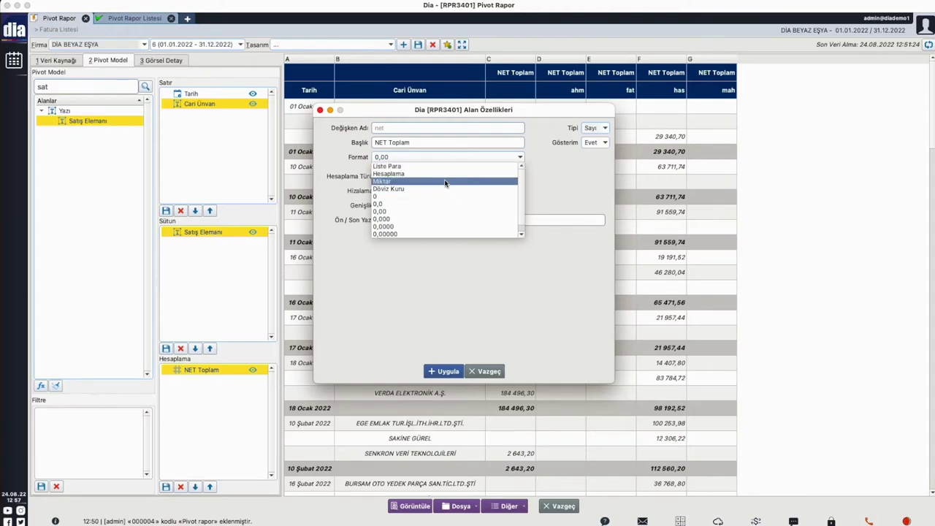
left_click(446, 189)
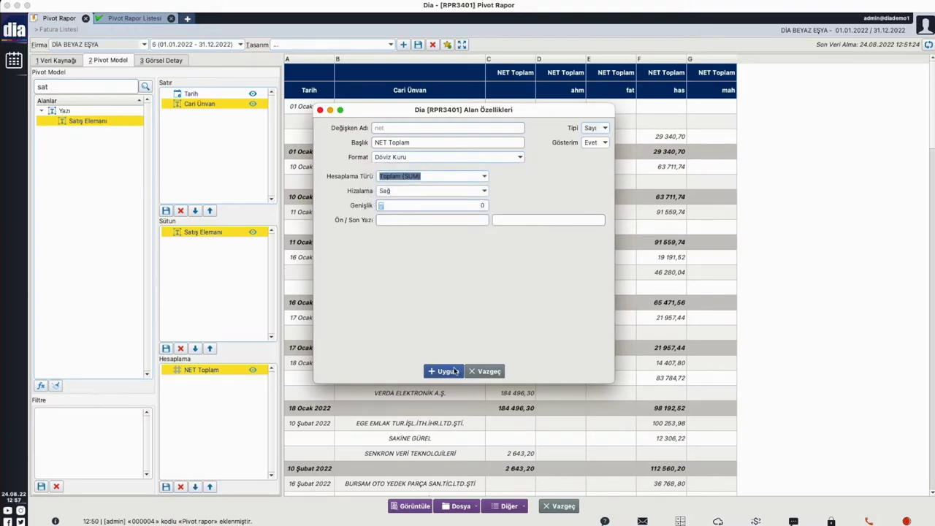
left_click(434, 373)
left_click(426, 508)
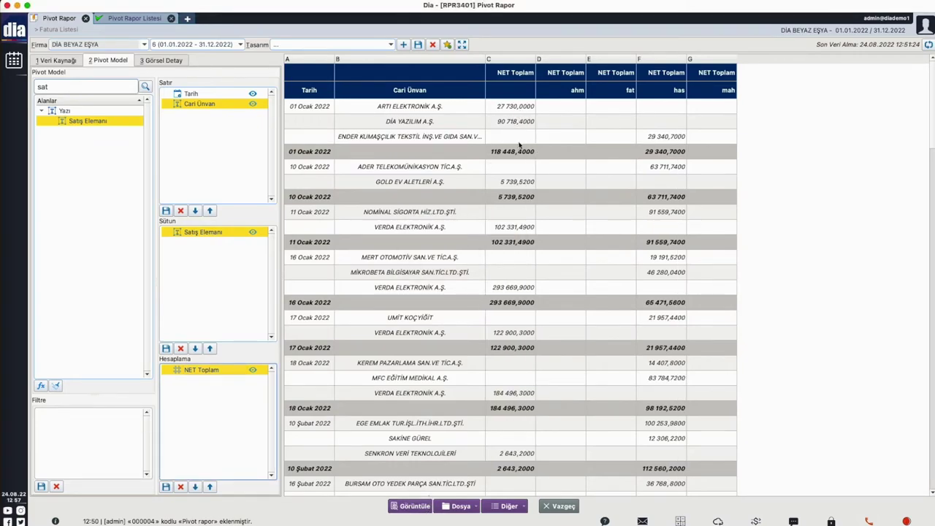
Set the NET Toplam calculation field's format to 0,0 and apply it to the report
double_click(206, 369)
left_click(416, 157)
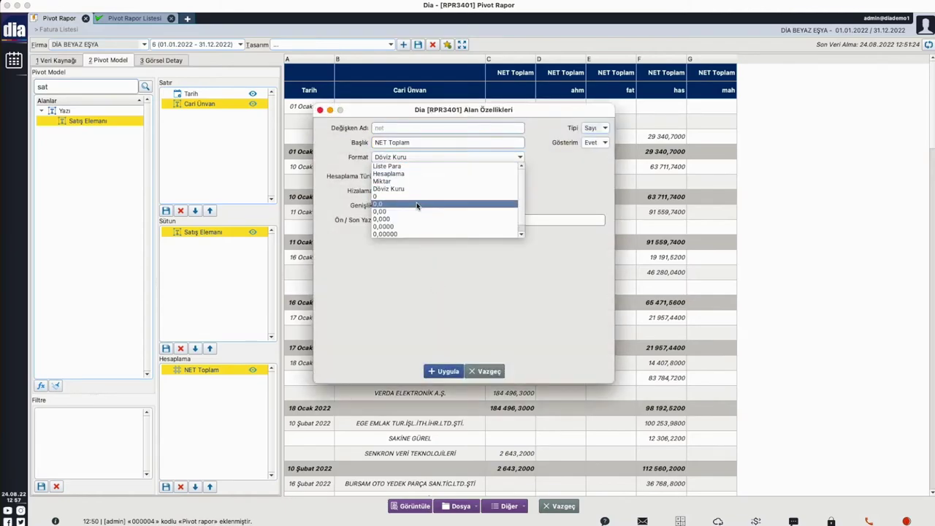
left_click(417, 205)
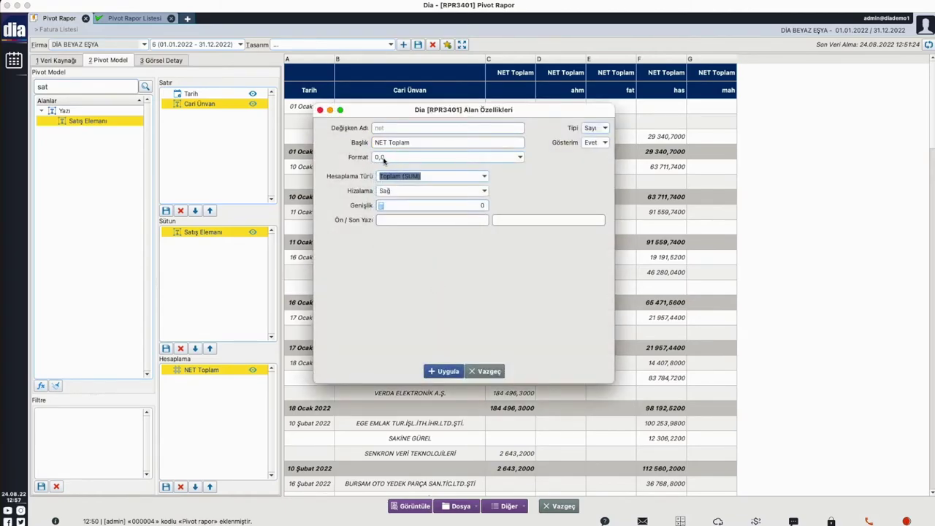
left_click(447, 371)
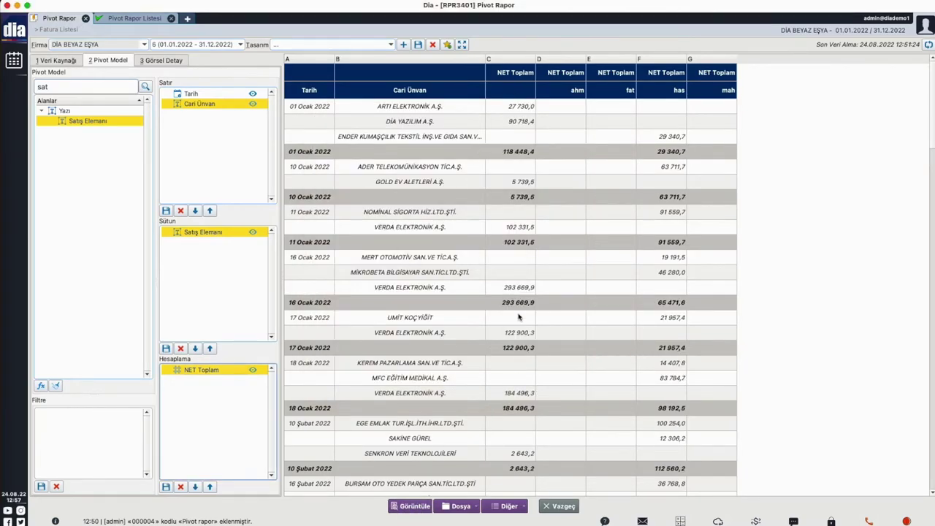
Set the NET Toplam field's Hesaplama Türü to En Büyük (MAX), apply it and refresh the report
double_click(204, 373)
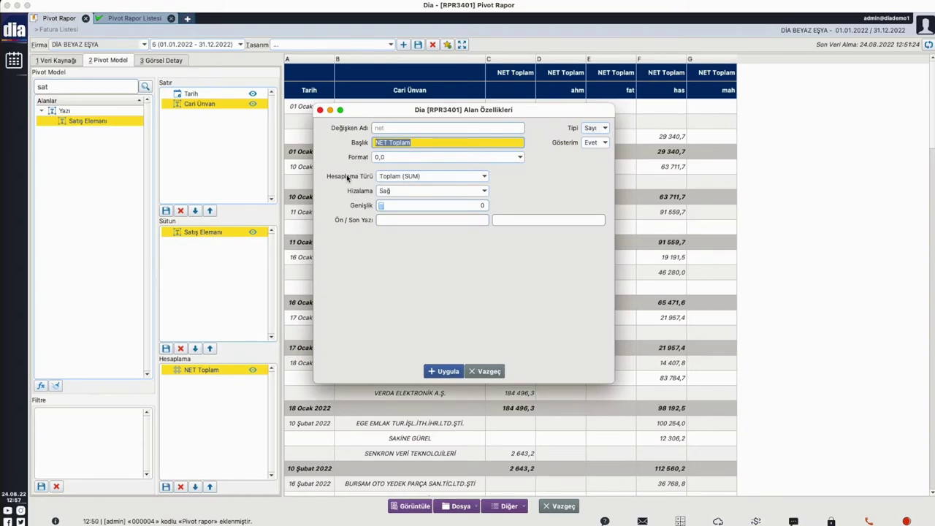
left_click(422, 177)
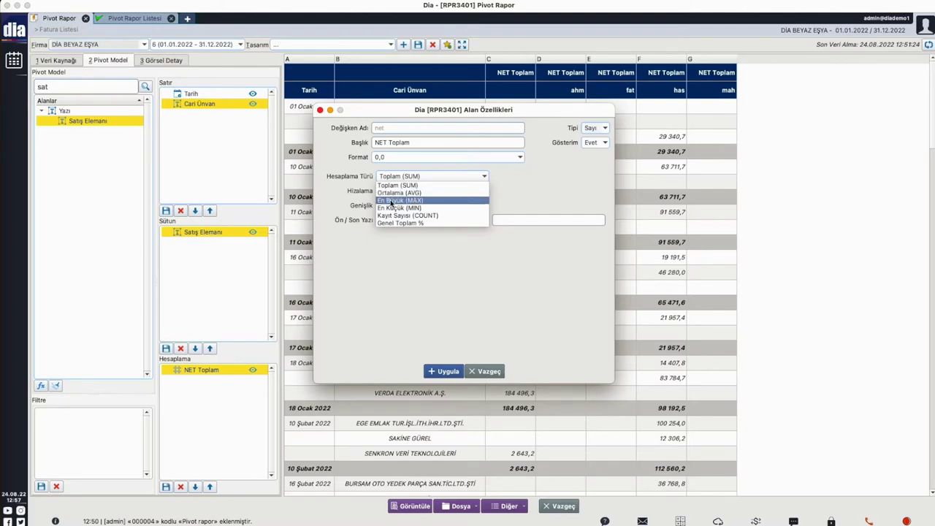
left_click(417, 202)
left_click(445, 371)
left_click(413, 505)
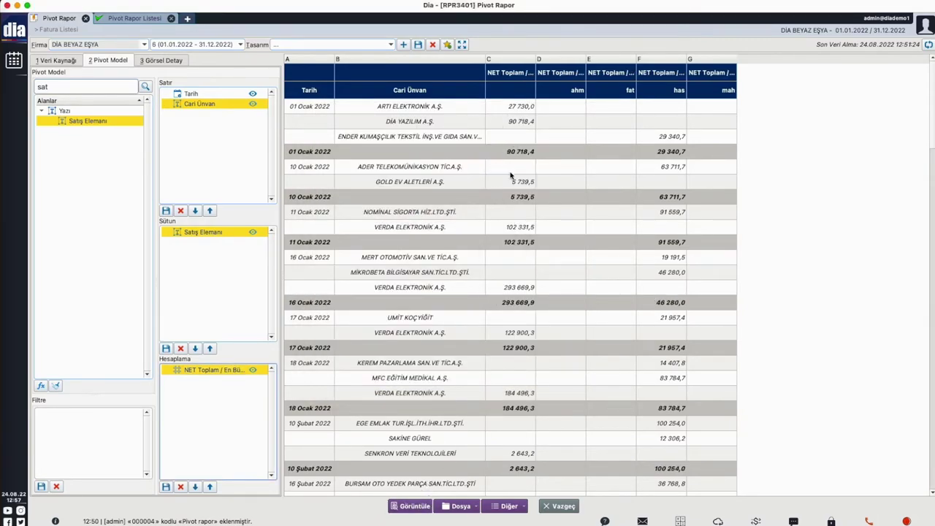
Switch the NET Toplam field's Hesaplama Türü to En Küçük (MIN), apply it and refresh the report
double_click(223, 371)
left_click(422, 177)
left_click(427, 208)
left_click(445, 371)
left_click(421, 502)
Change the NET Toplam field's Hesaplama Türü to Kayıt Sayısı (COUNT), apply it and check the refreshed report
double_click(212, 370)
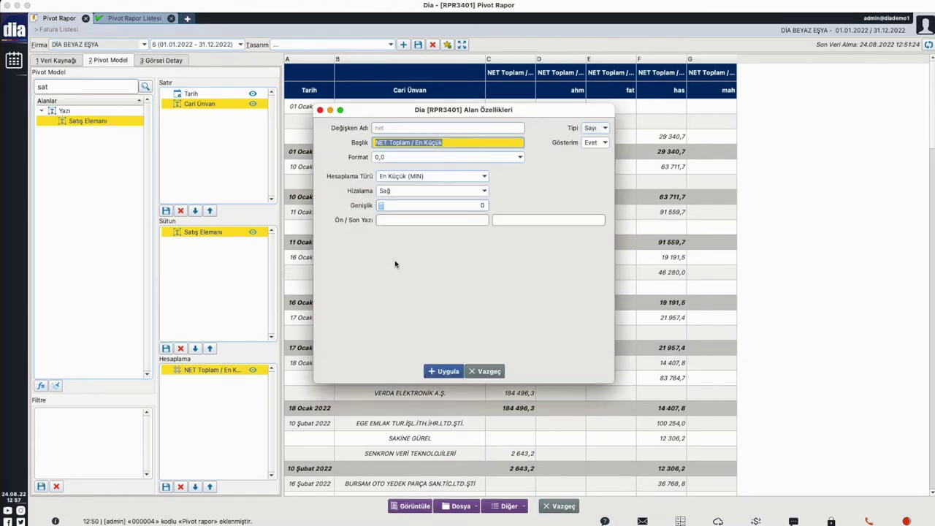
left_click(407, 181)
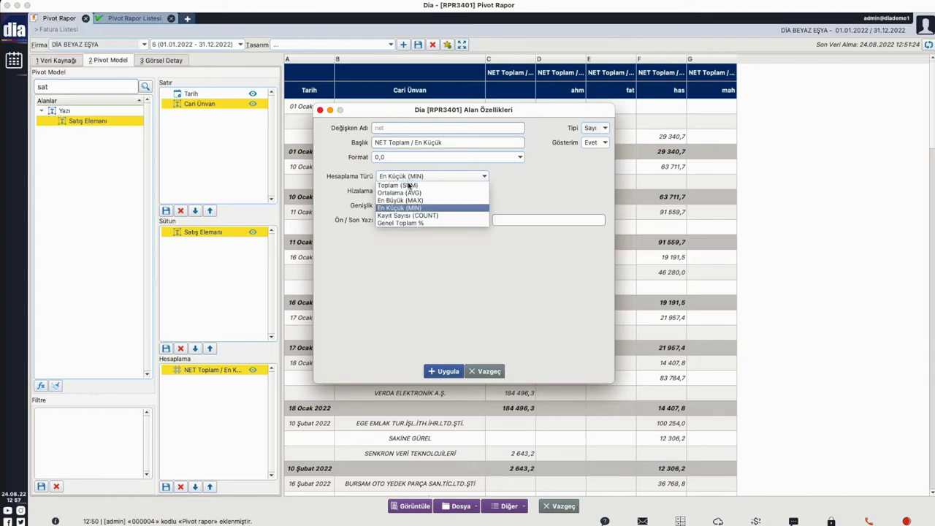
left_click(420, 216)
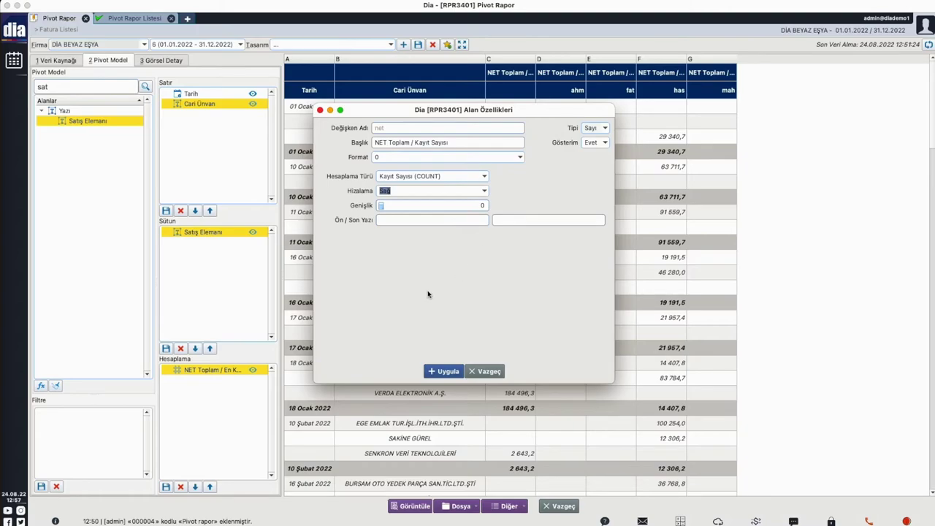
left_click(445, 371)
left_click(422, 506)
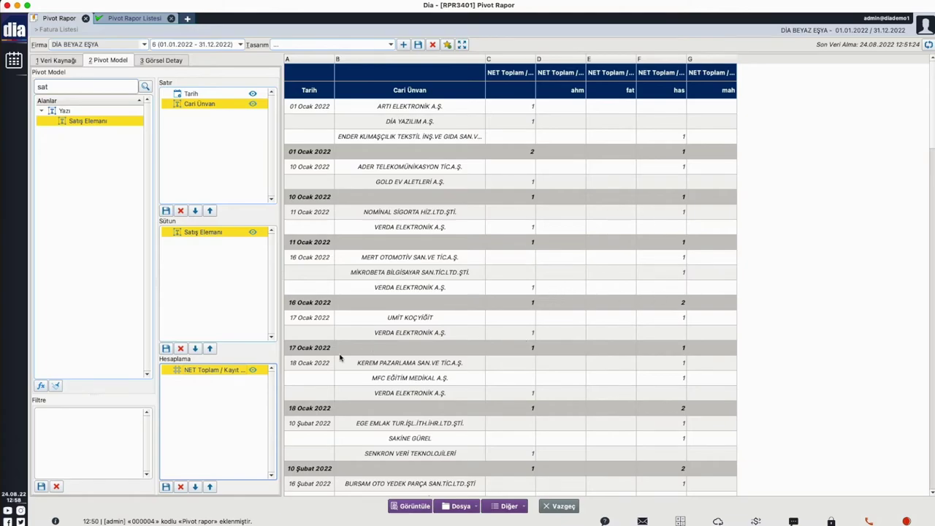
scroll(501, 234, "down", 5)
scroll(504, 238, "up", 5)
Set the NET Toplam field's Hesaplama Türü to Genel Toplam % and apply the change
double_click(236, 369)
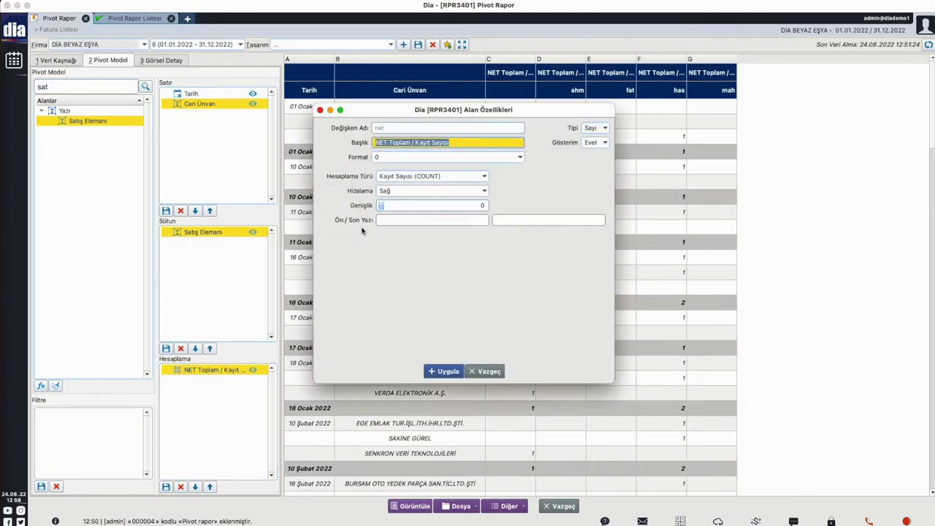
left_click(398, 175)
left_click(415, 222)
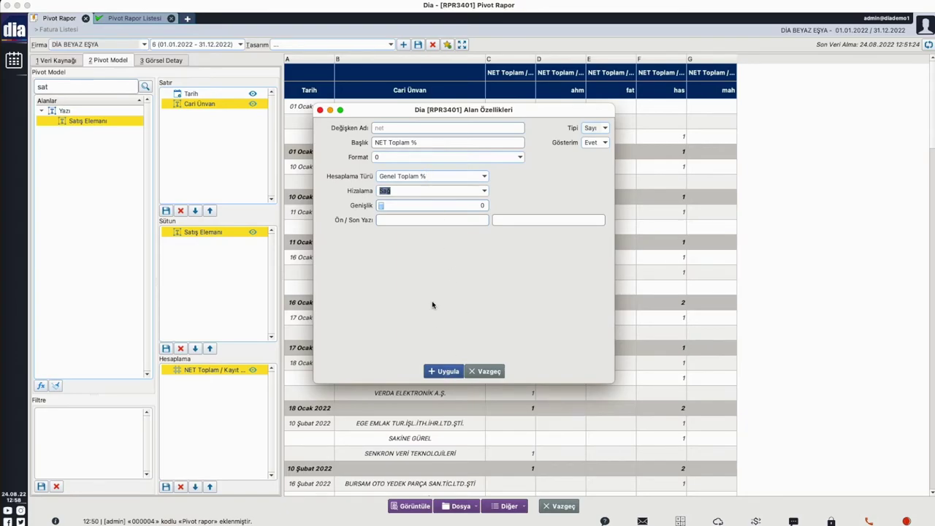
left_click(446, 371)
Hide the Satış Elemanı column field and the Tarih row field, and refresh the report
left_click(252, 231)
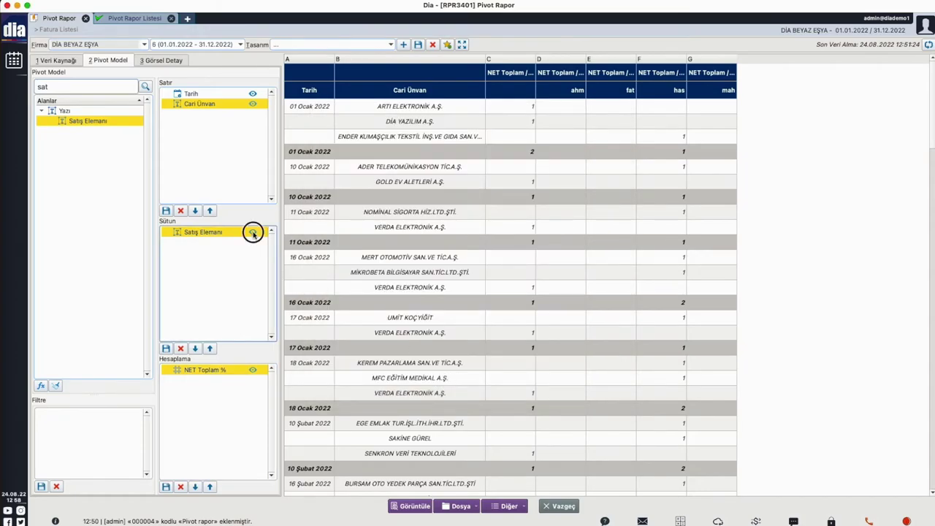
left_click(252, 95)
left_click(409, 507)
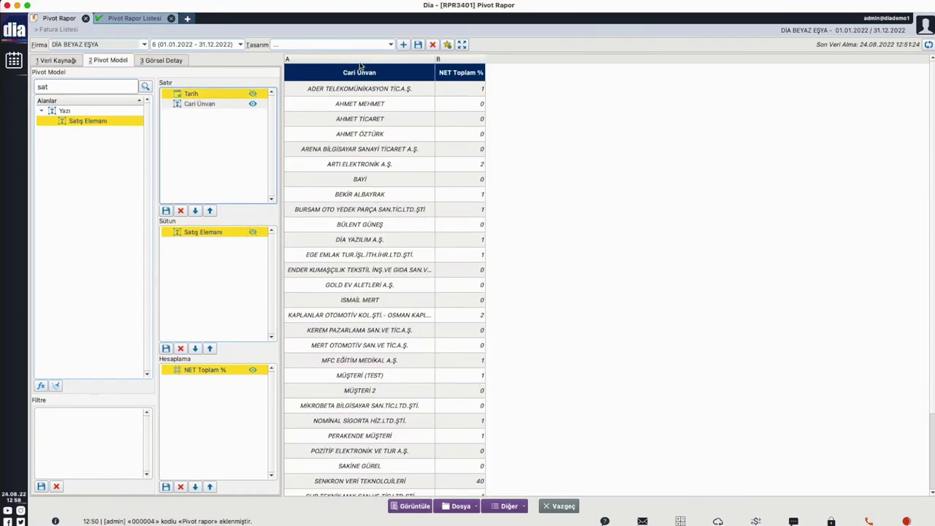
scroll(409, 194, "down", 3)
Set the NET Toplam % field's Format to 0,0, apply it and check the SENKRON VERİ TEKNOLOJİLERİ and VERDA ELEKTRONİK A.Ş. percentages
left_click(222, 372)
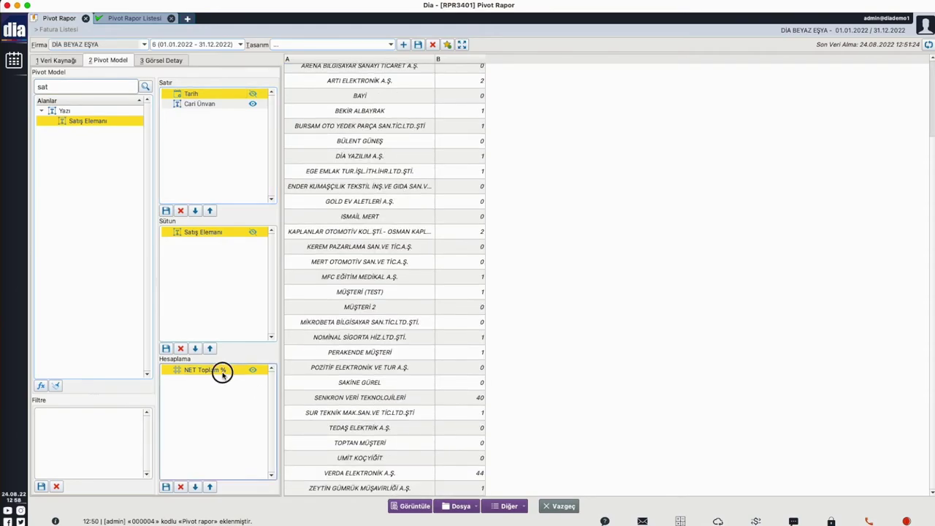
double_click(222, 373)
left_click(421, 159)
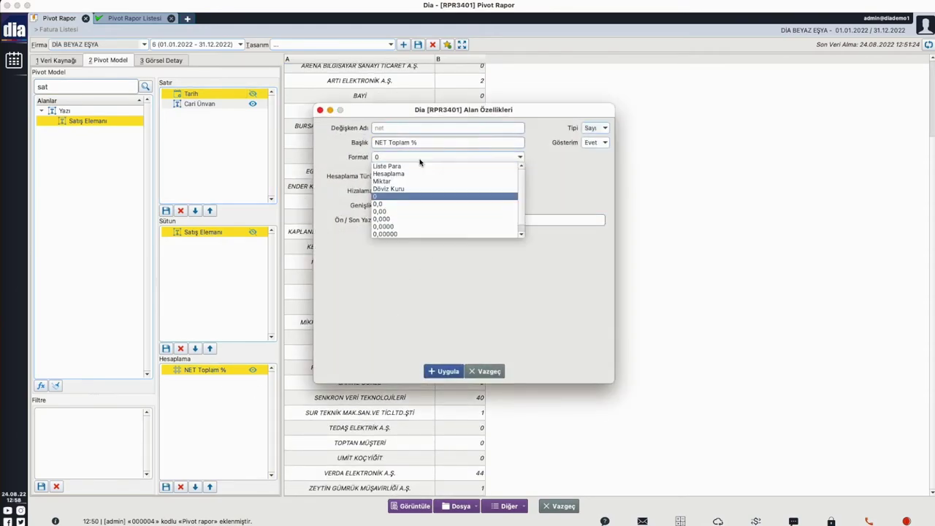
left_click(420, 203)
left_click(453, 371)
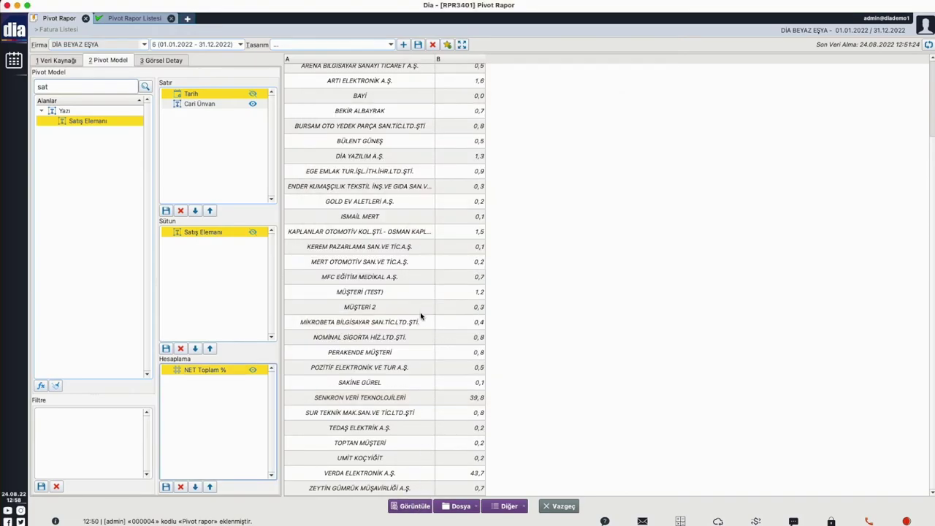
left_click(367, 401)
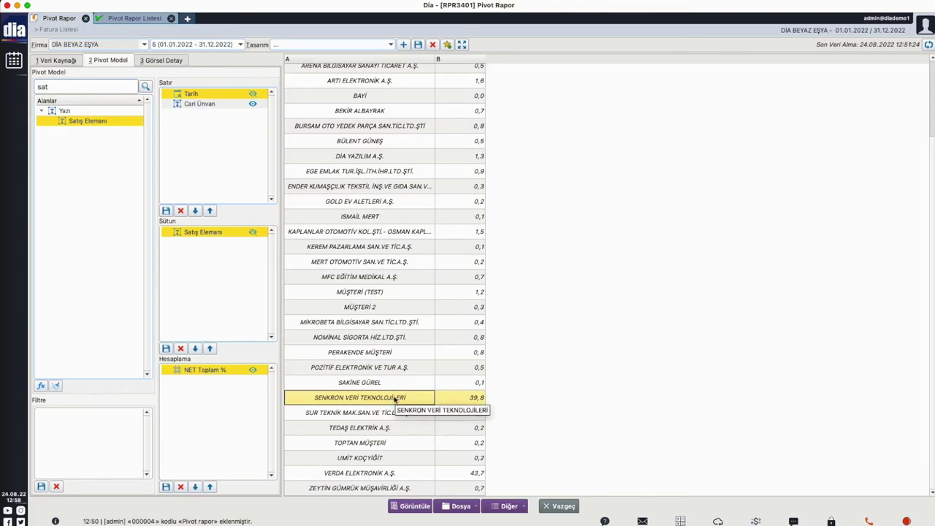
left_click(471, 401)
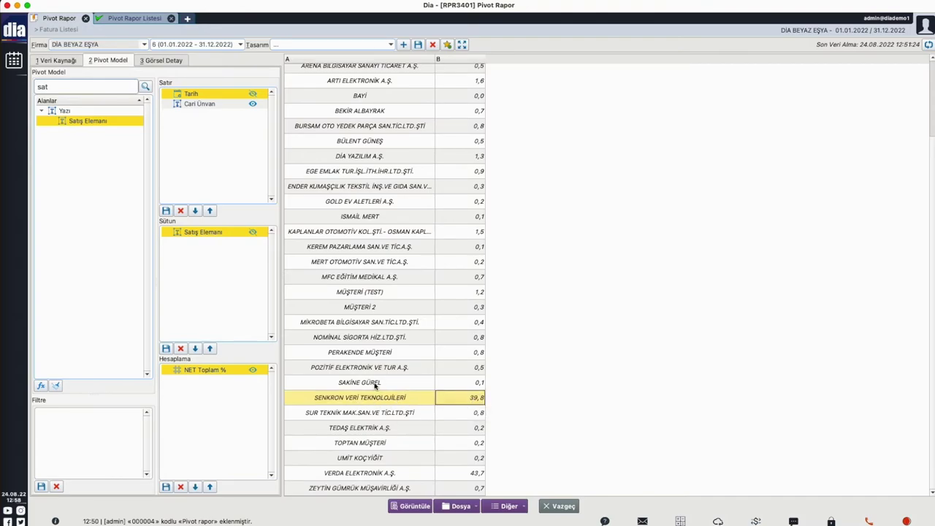
left_click(474, 473)
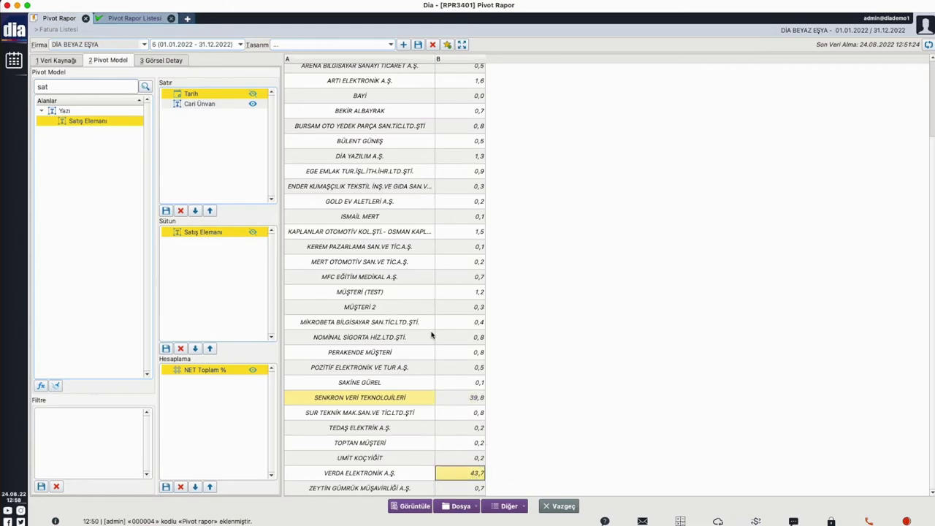
scroll(431, 335, "up", 3)
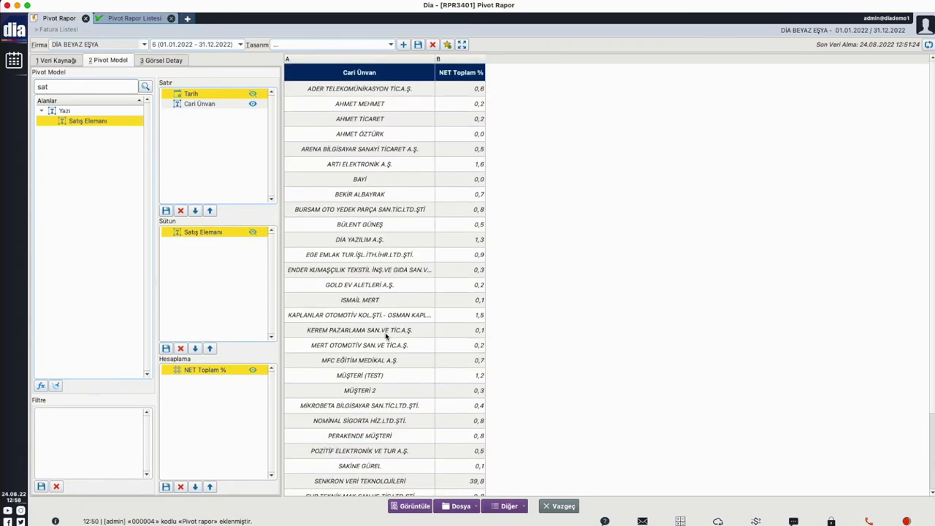
Review the NET Toplam % field's alignment and width settings, and enter TL as its Son Yazı suffix
double_click(217, 371)
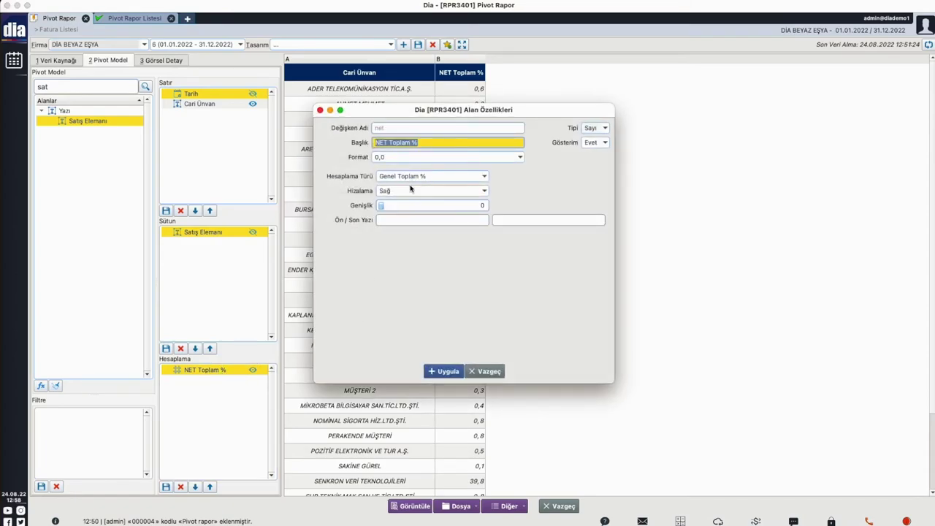
left_click(394, 192)
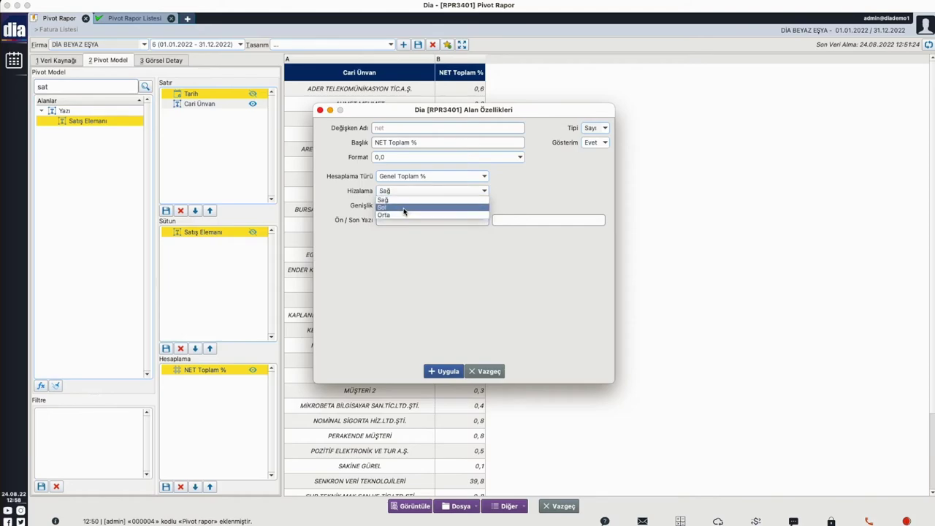
key("Escape")
left_click(406, 209)
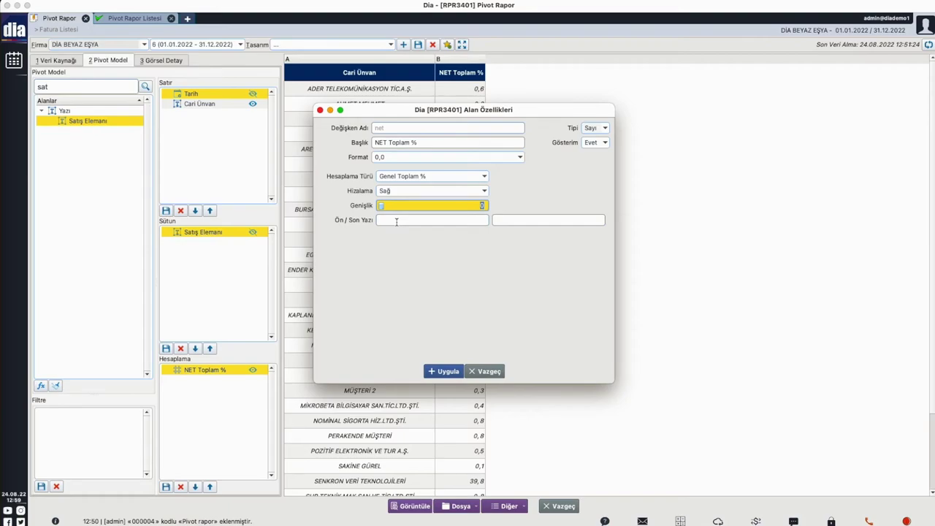
left_click(396, 222)
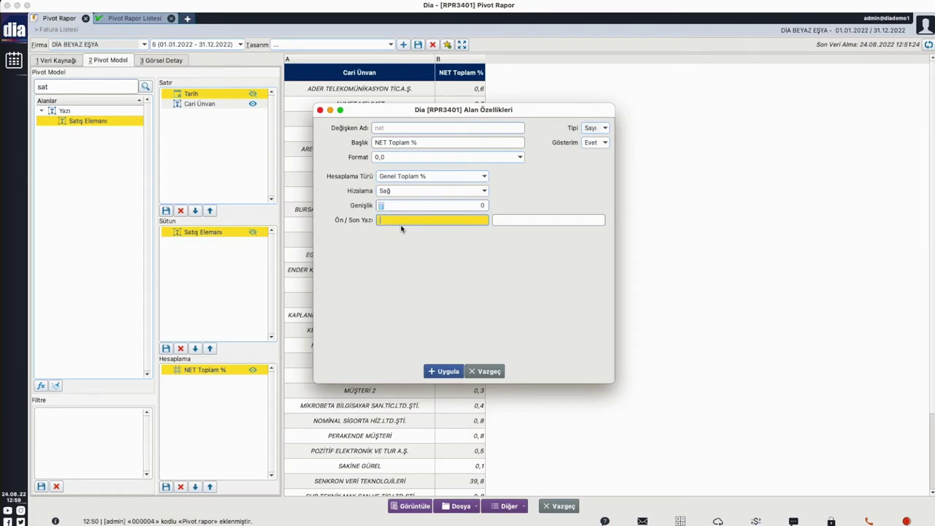
left_click(525, 219)
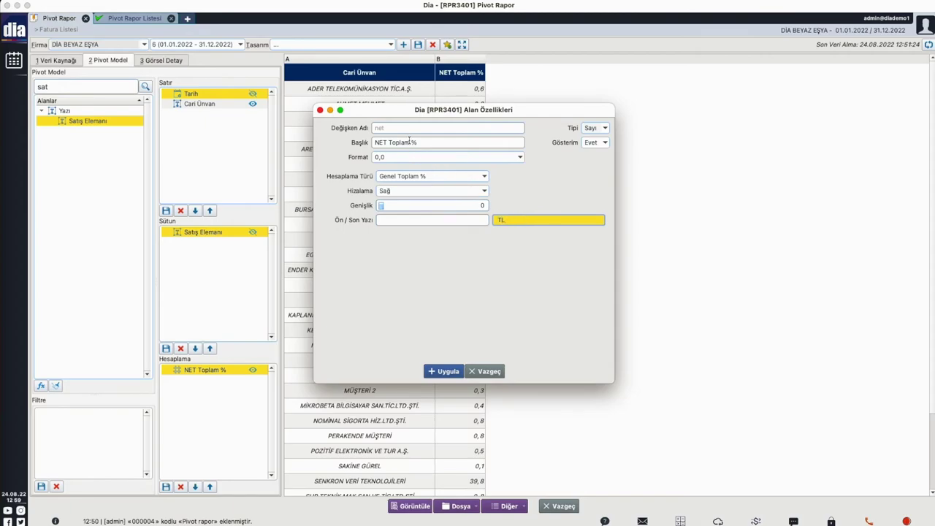
Set the field's Hesaplama Türü to Toplam (SUM) and change its Başlık to Net Toplam
left_click(410, 176)
left_click(414, 191)
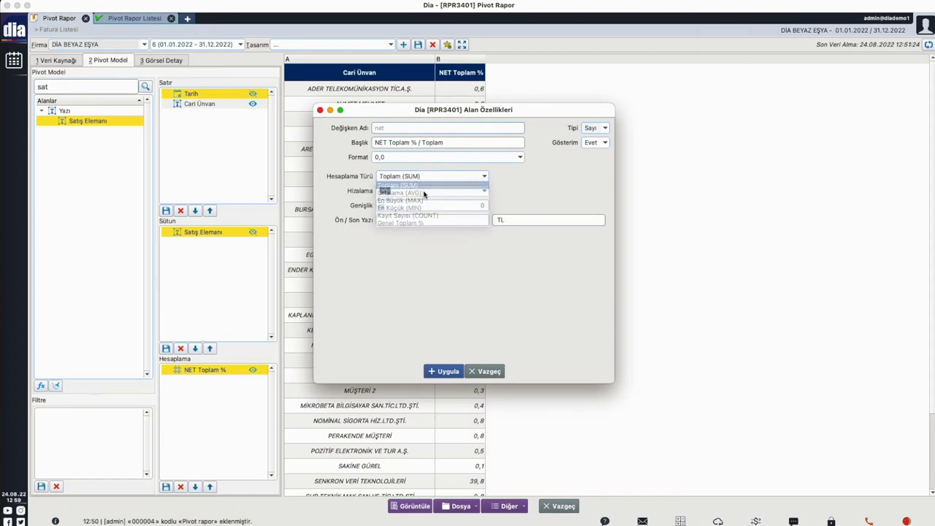
left_click(395, 160)
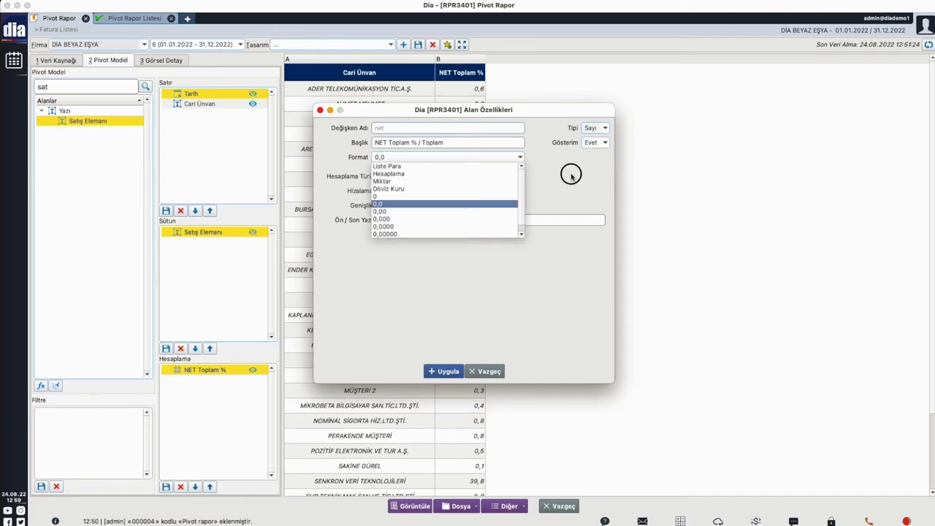
left_click(482, 160)
left_click(484, 144)
type("Net")
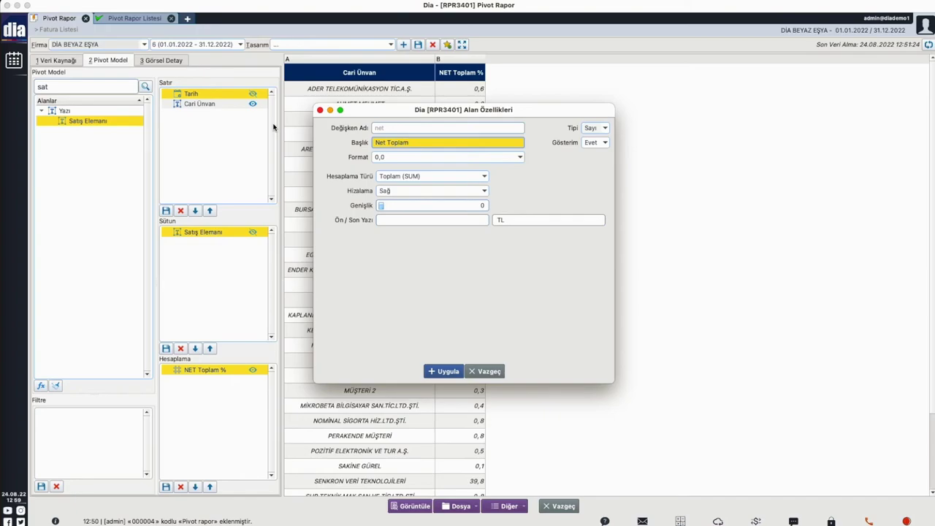
Apply the Net Toplam field's changes, refresh the report and widen the Net Toplam column
left_click(448, 371)
left_click(416, 508)
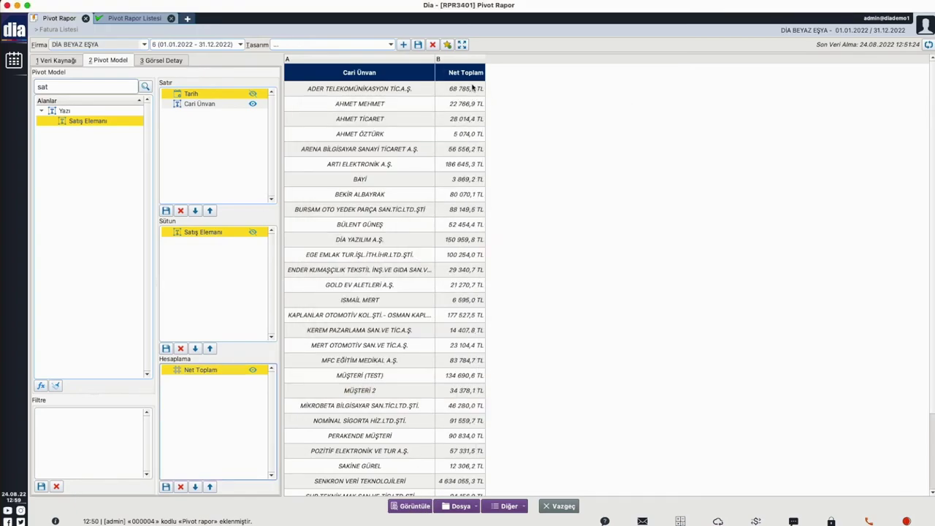
left_click_drag(486, 64, 526, 66)
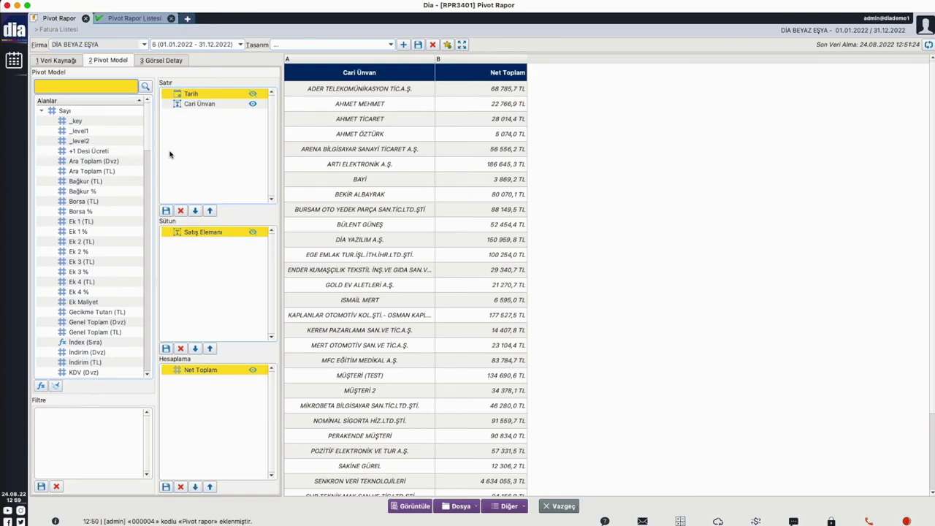
Find the Türü field with "tü", add it as a filter with Mal Alım selected, and refresh the report
type("tü")
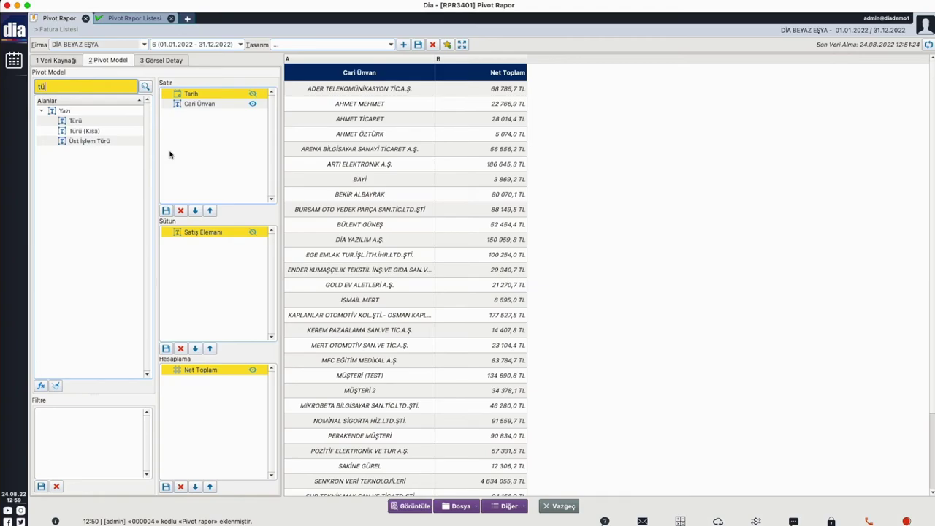
left_click_drag(83, 125, 80, 416)
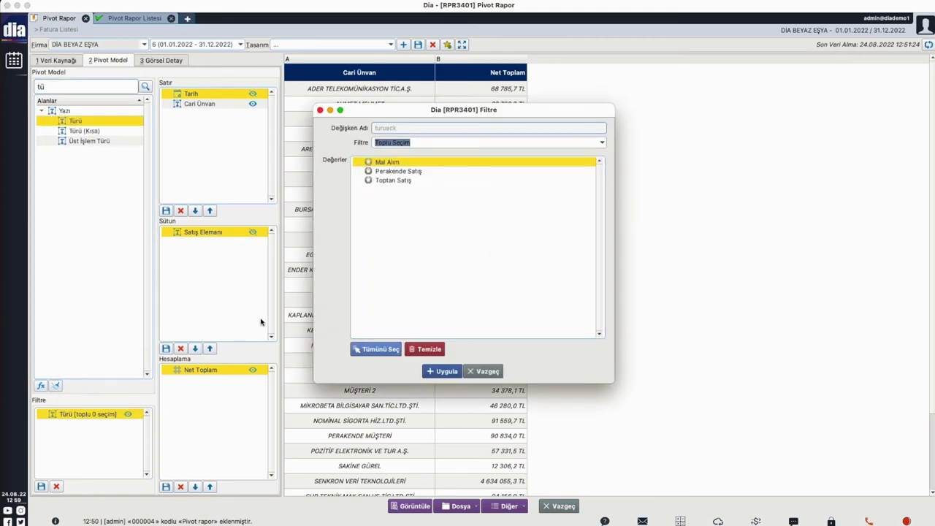
left_click(369, 162)
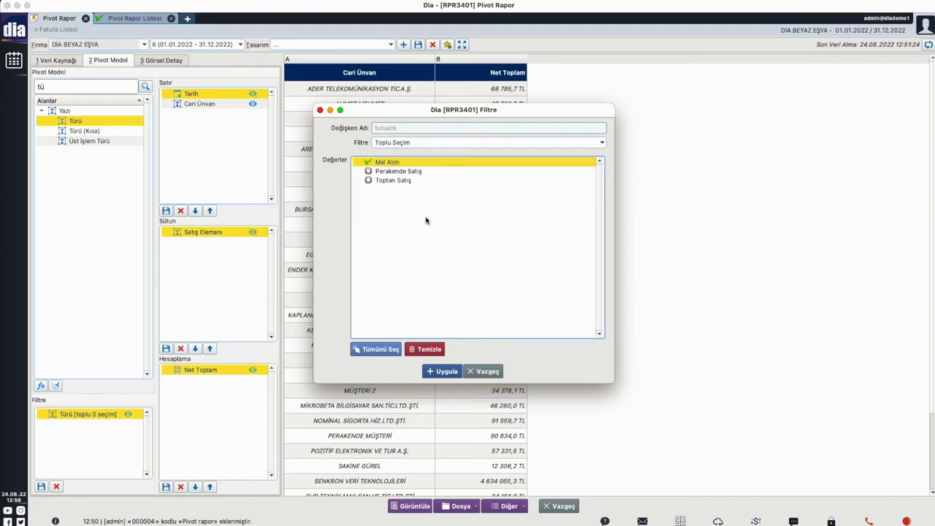
left_click(447, 371)
left_click(413, 505)
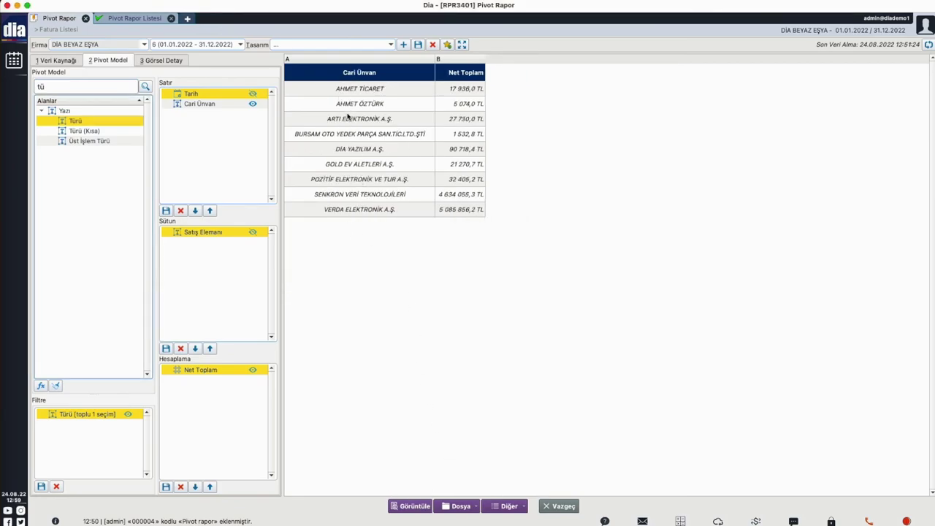
Change the Türü filter's selection from Mal Alım to Perakende Satış and Toptan Satış, apply it and refresh the report
left_click(104, 415)
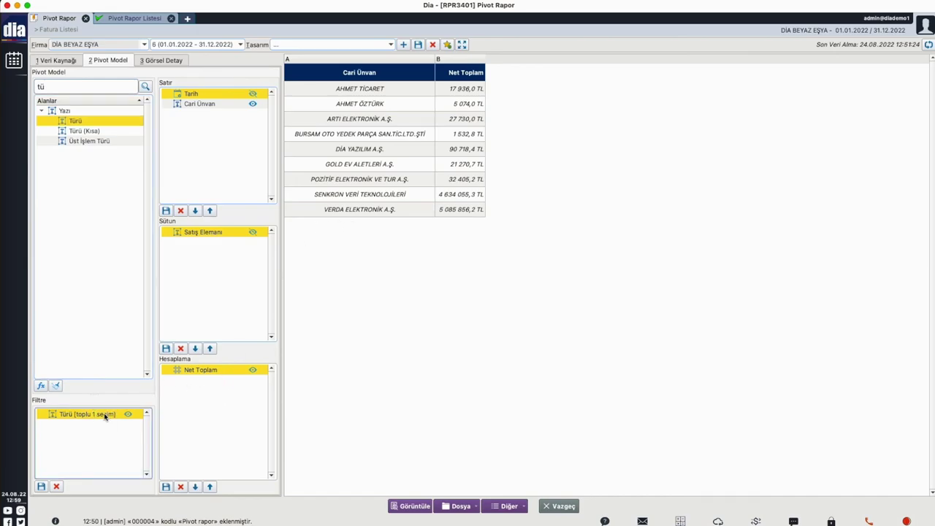
double_click(104, 415)
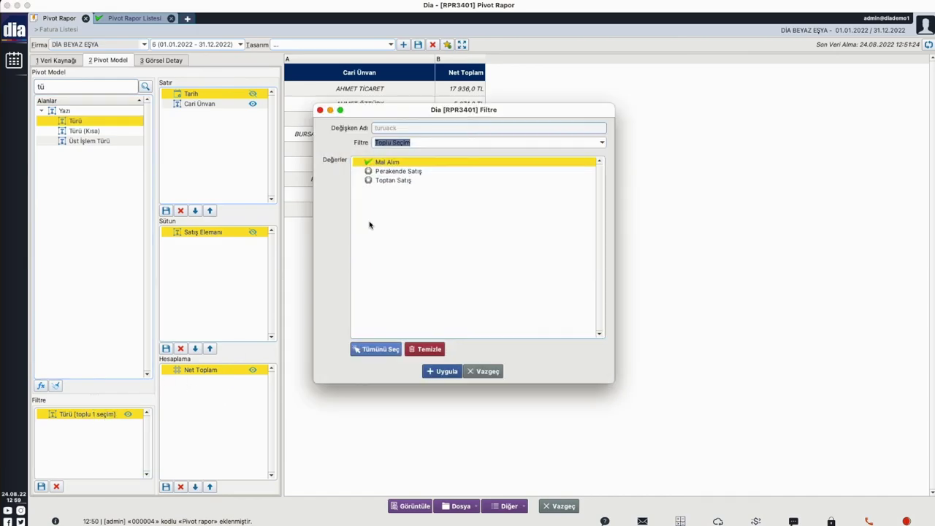
left_click(389, 163)
left_click(444, 372)
left_click(418, 506)
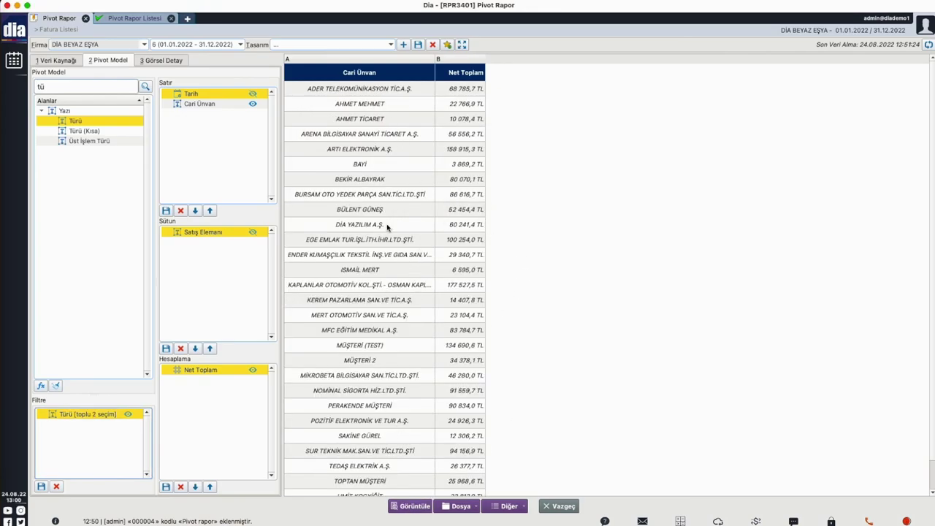
Examine the Türü filter's available condition types, including Arasında with its two values and Eşit, and leave without applying
double_click(104, 415)
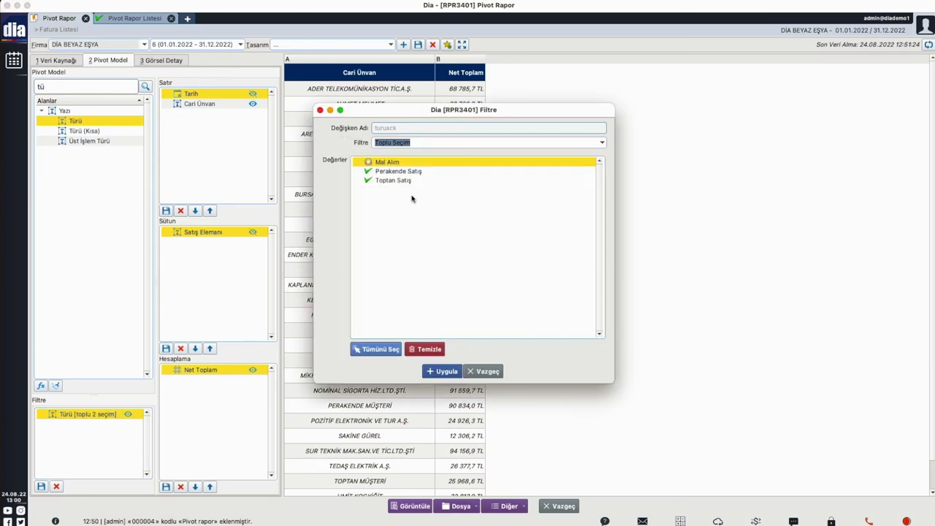
left_click(414, 144)
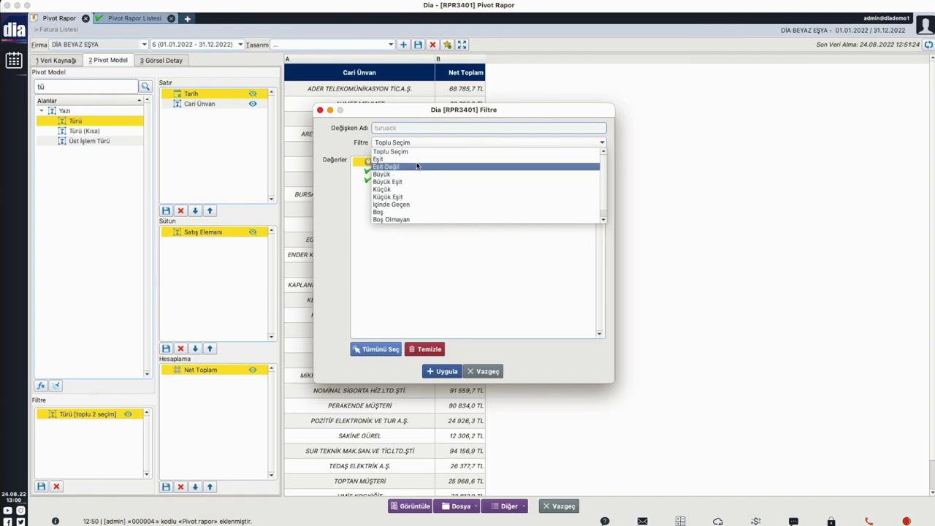
scroll(417, 197, "down", 1)
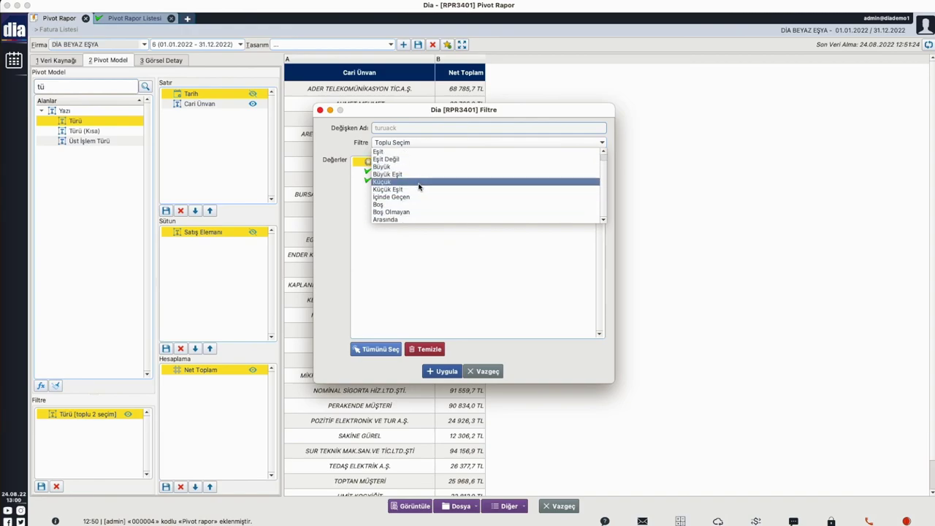
left_click(401, 219)
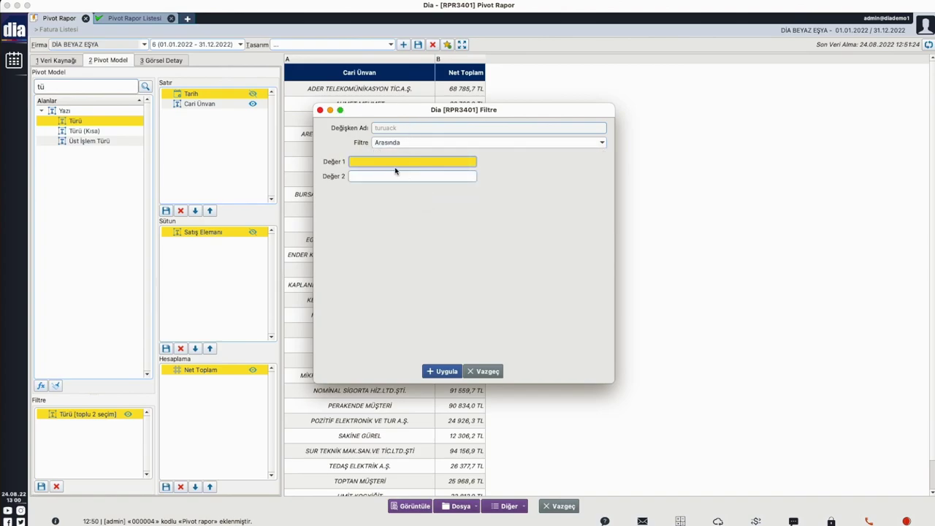
left_click(395, 176)
left_click(402, 142)
scroll(406, 155, "up", 2)
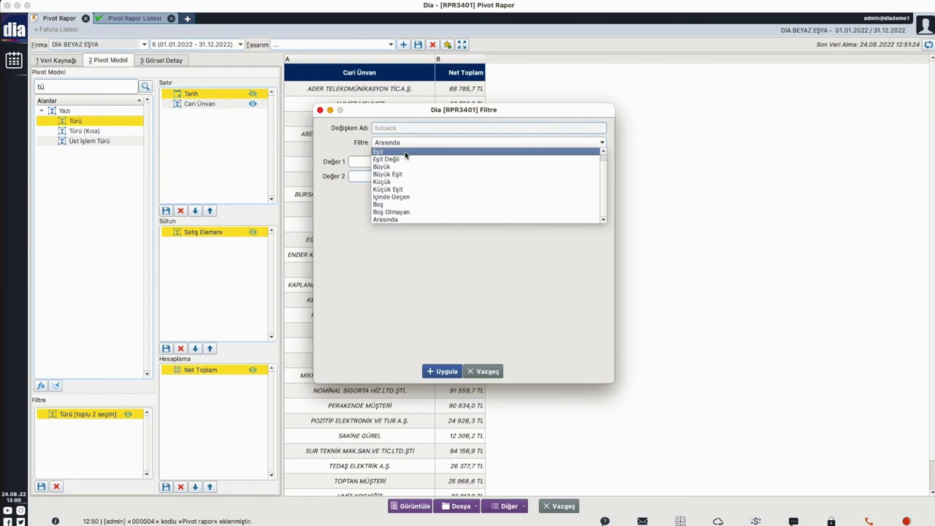
left_click(403, 151)
left_click(482, 371)
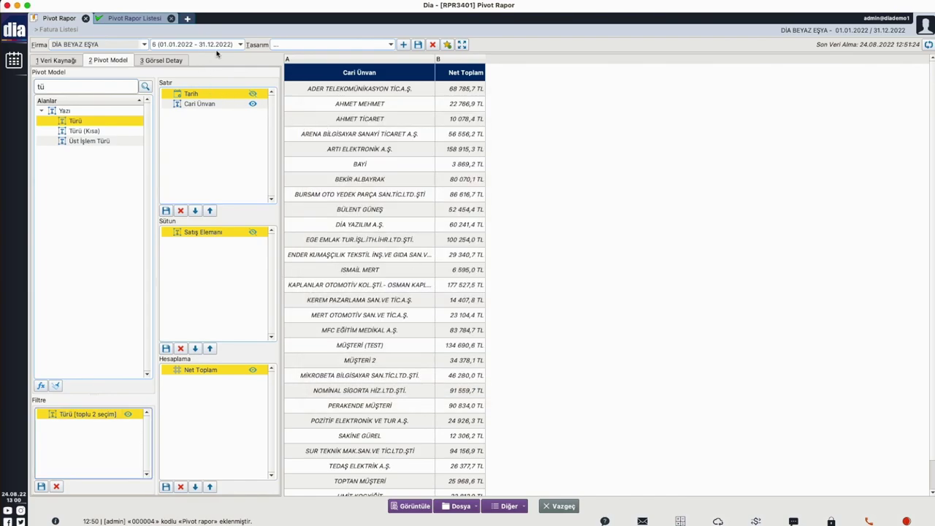
Switch the report's period to 4 (01.01.2020 - 31.12.2020)
left_click(194, 44)
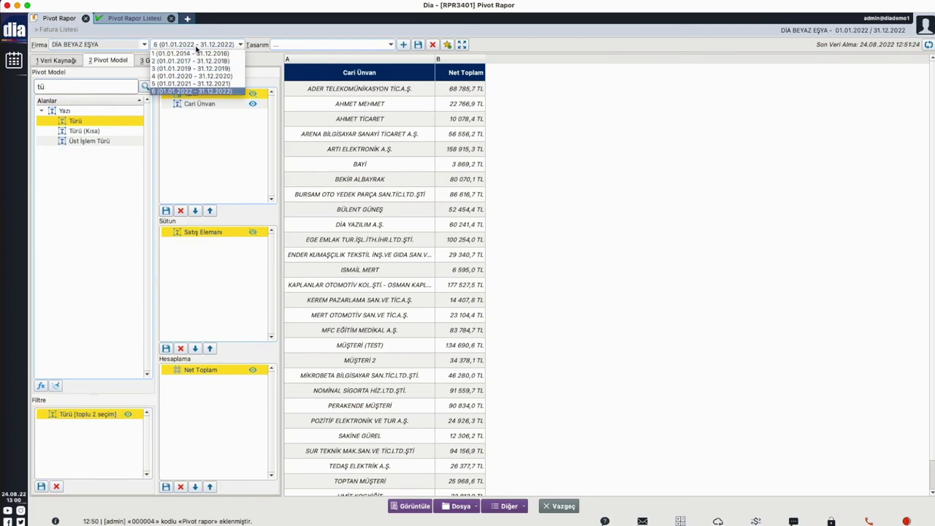
left_click(231, 77)
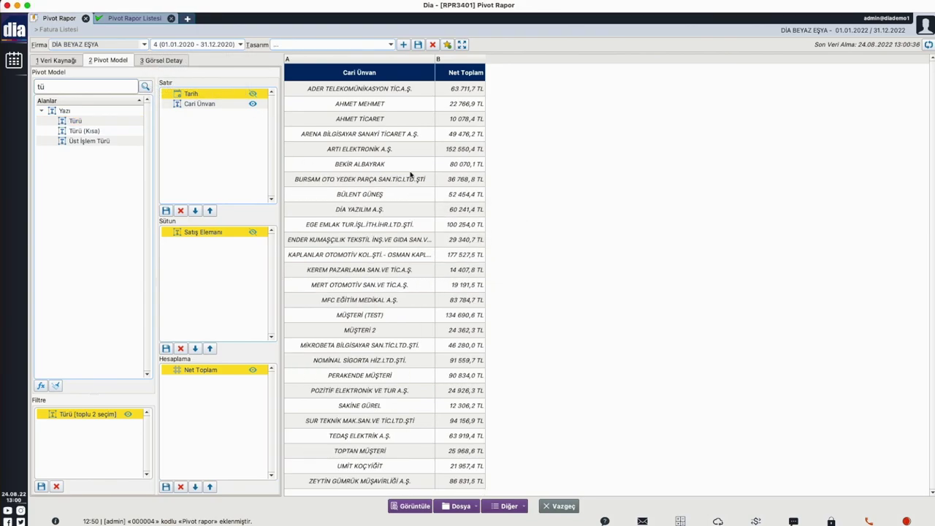